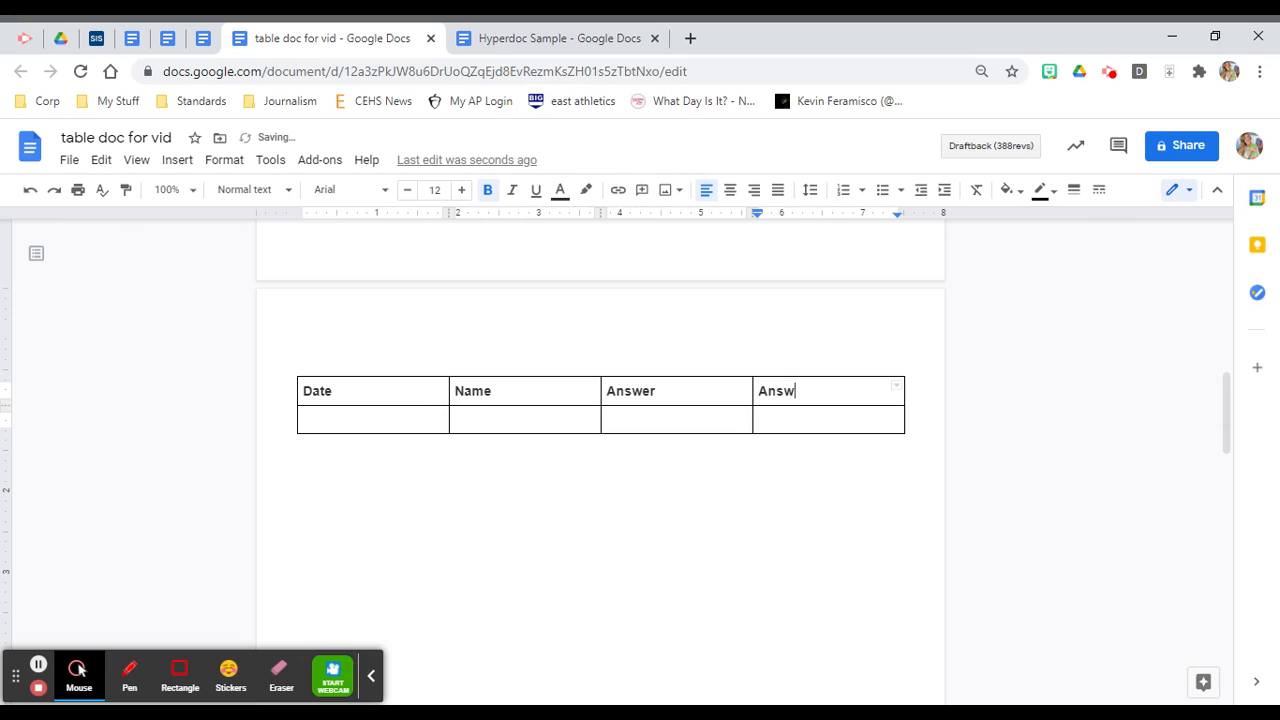
Step: Complete the third and fourth column headings of the table as "Answer 1" and "Answer 2"
type("2")
left_click(659, 391)
type("1")
left_click(608, 419)
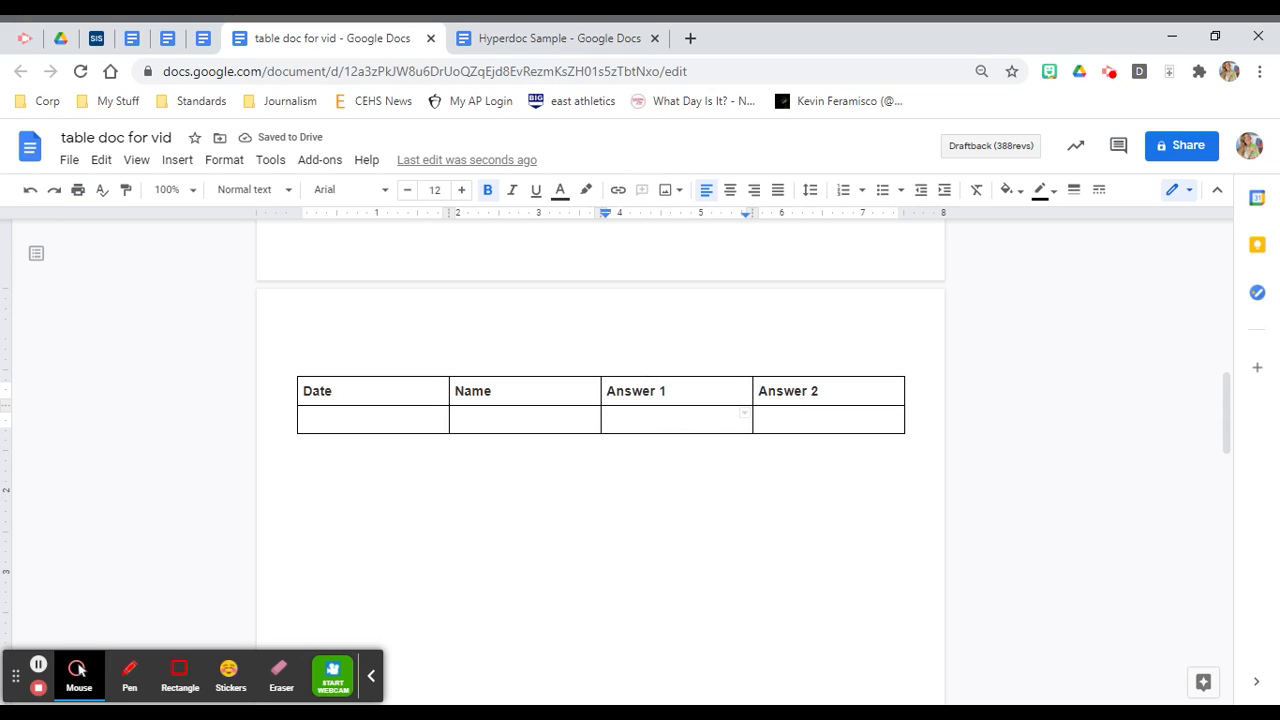
Step: Narrow the Date and Name columns and distribute the Answer 1 and Answer 2 columns evenly
left_click_drag(449, 391, 366, 414)
left_click_drag(601, 400, 491, 400)
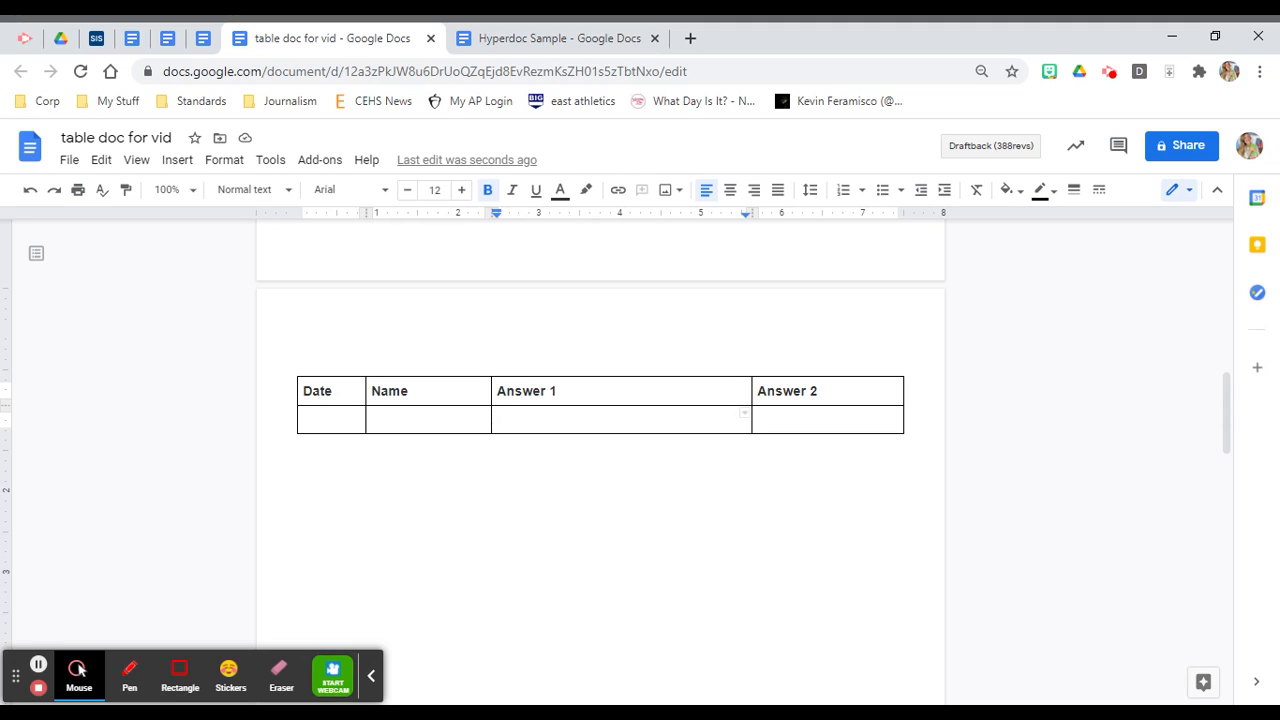
left_click_drag(833, 391, 686, 400)
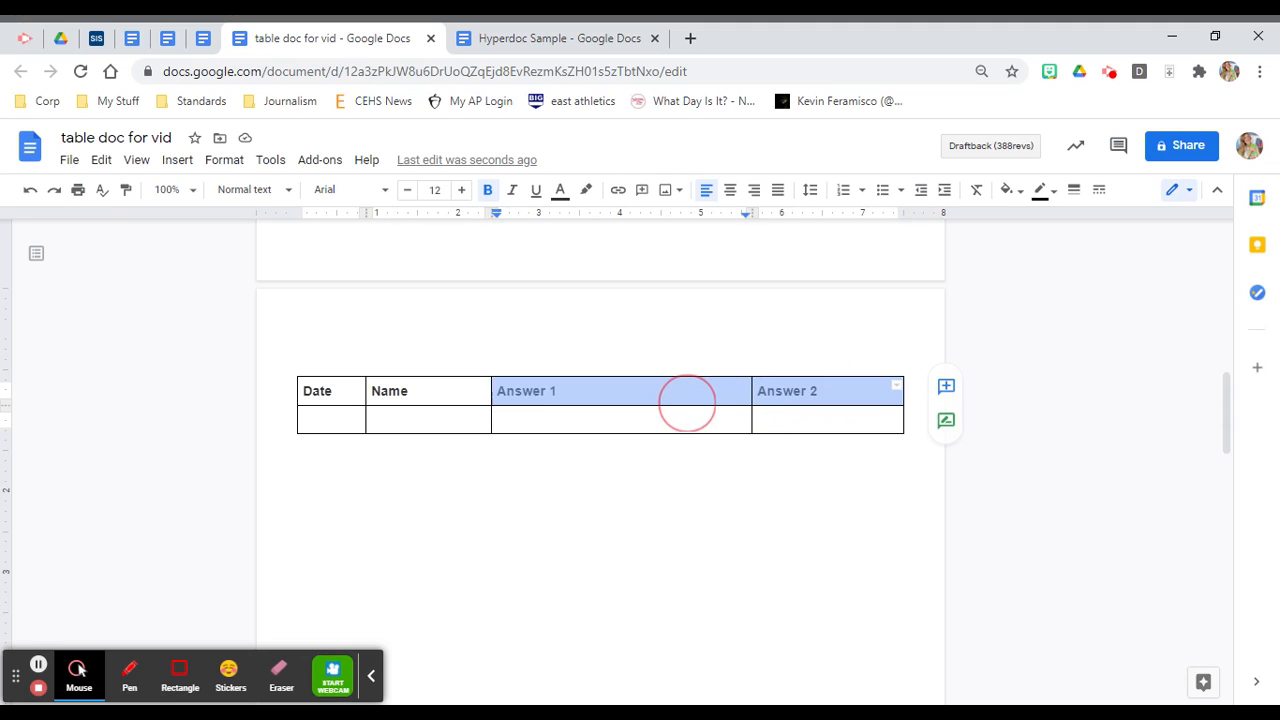
right_click(686, 394)
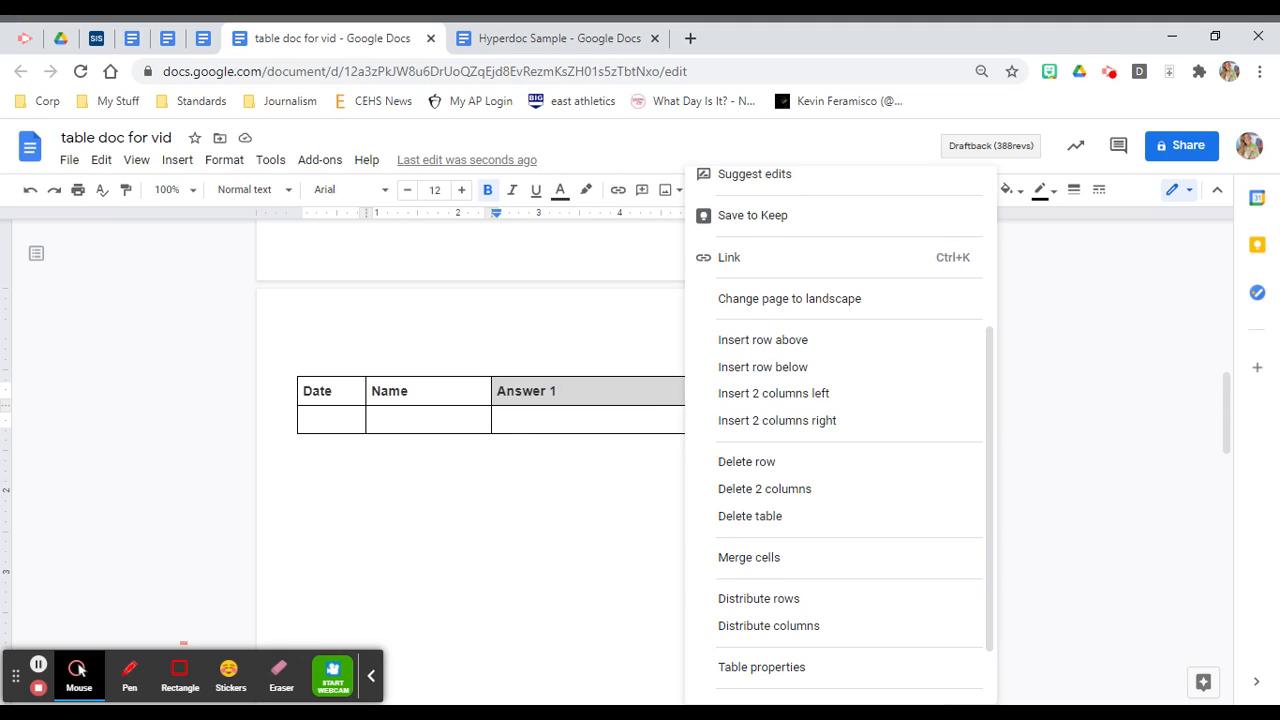
left_click(818, 634)
double_click(774, 504)
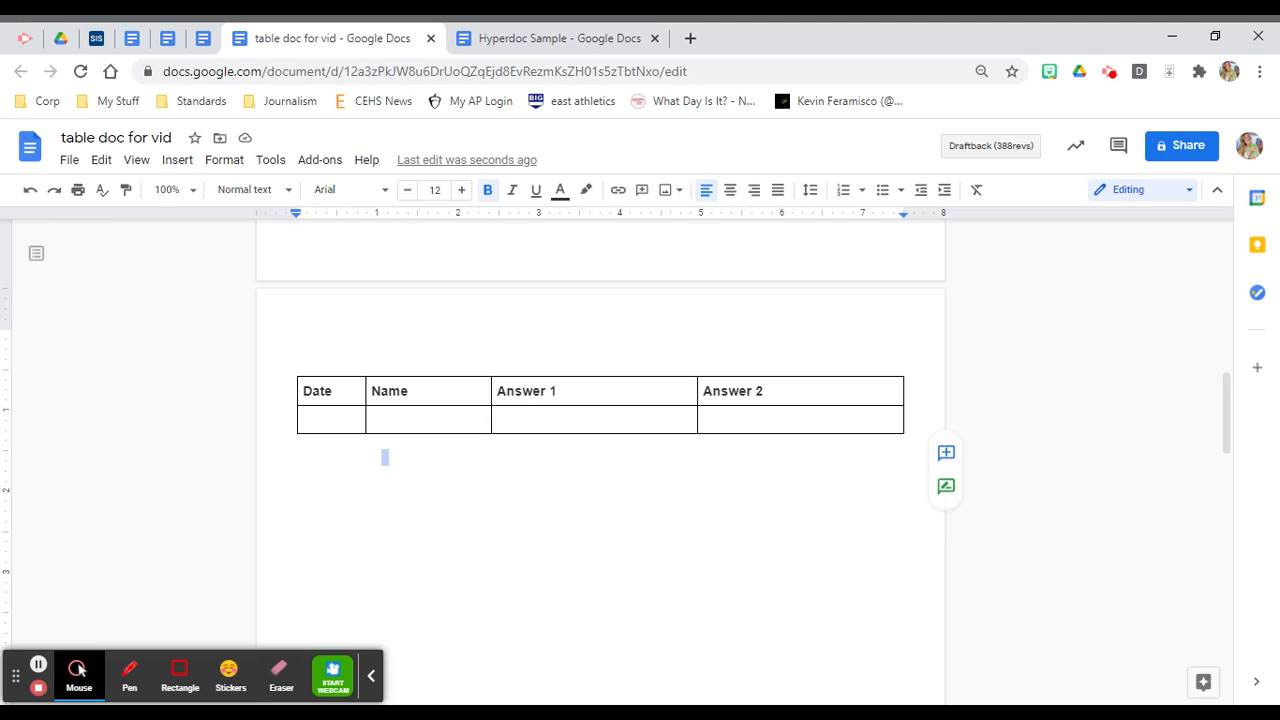
left_click(548, 532)
Step: Set all borders around the merged "Chain of Life?" cell to a width of 3 pt
scroll(548, 532, "up", 1)
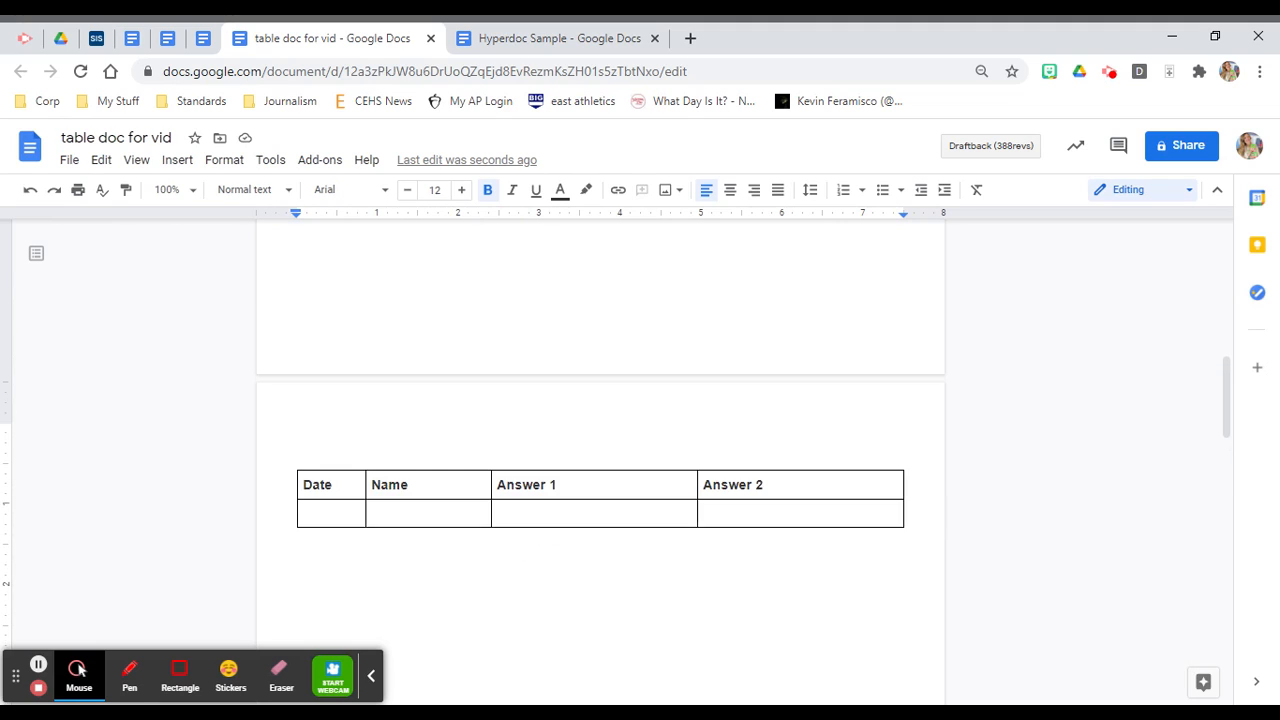
scroll(600, 450, "up", 8)
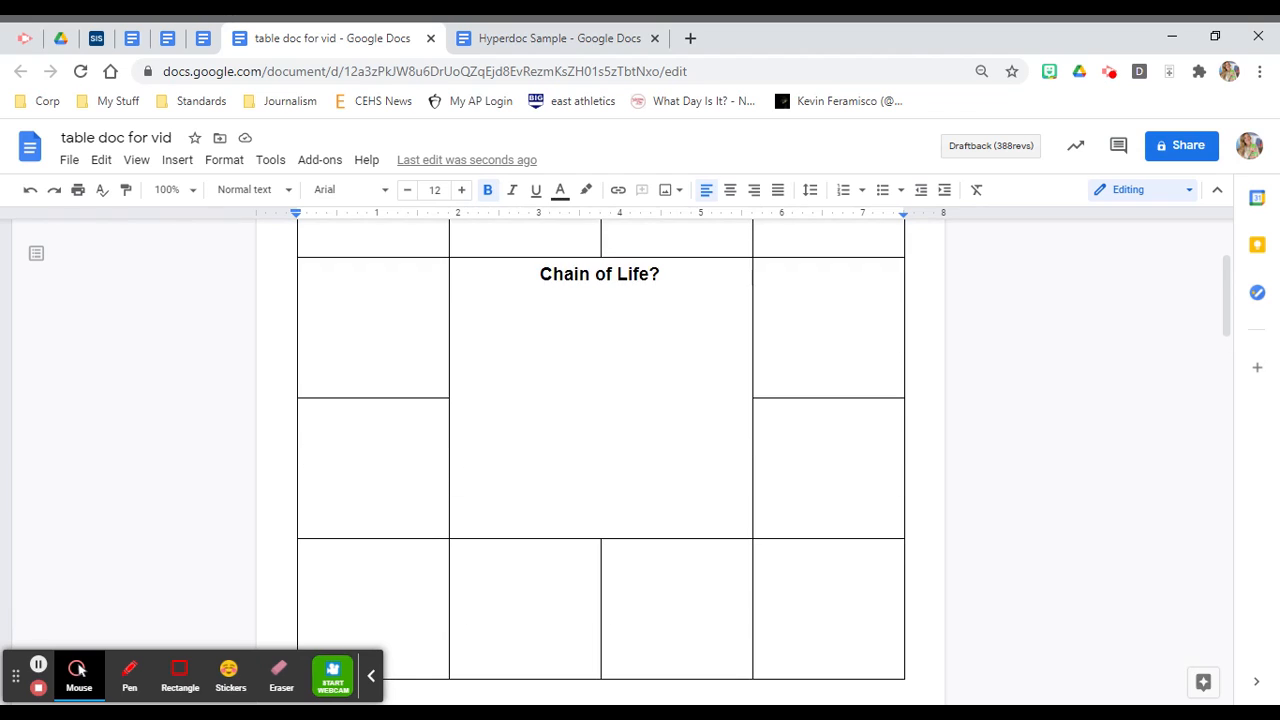
scroll(600, 450, "up", 1)
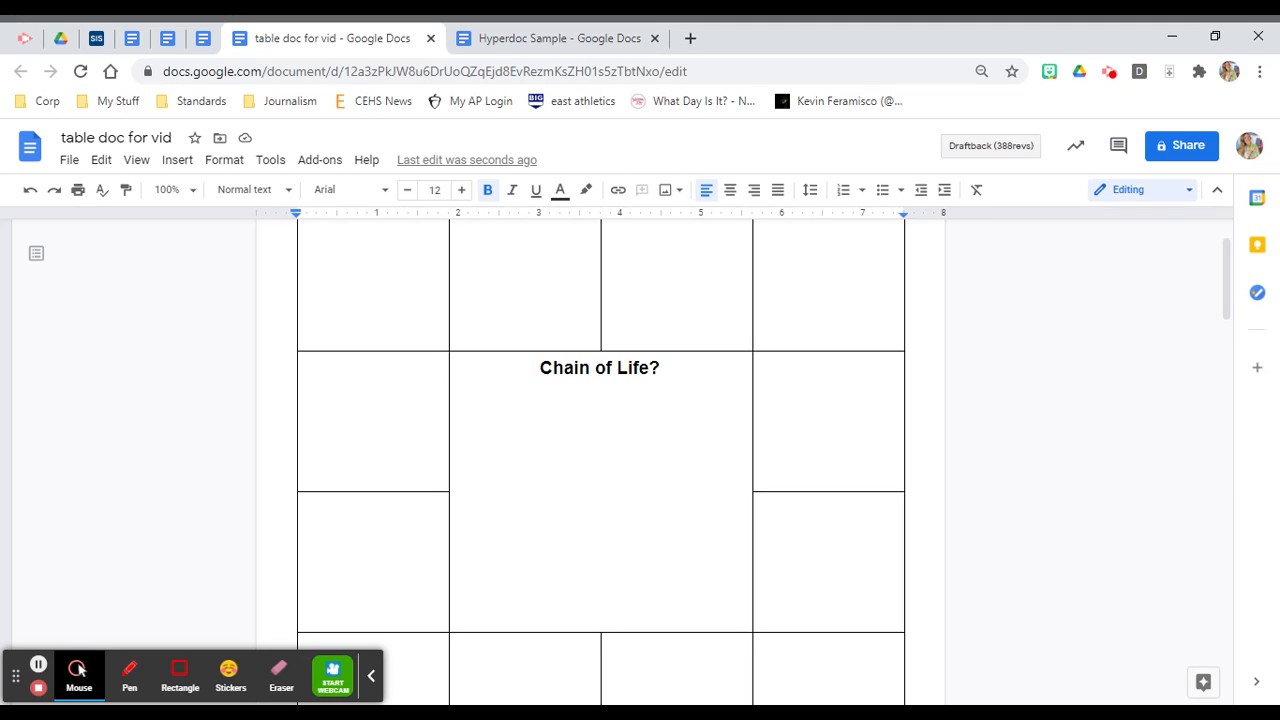
scroll(600, 450, "down", 2)
left_click(523, 258)
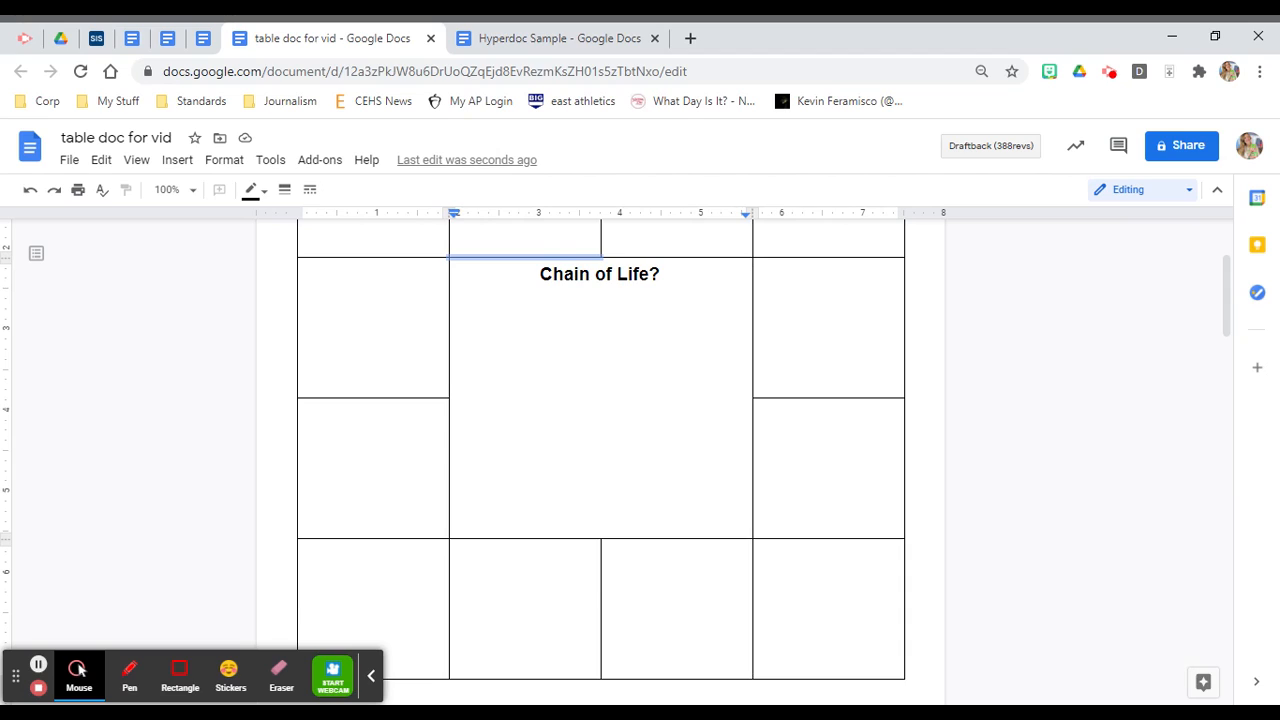
left_click(689, 258, "shift")
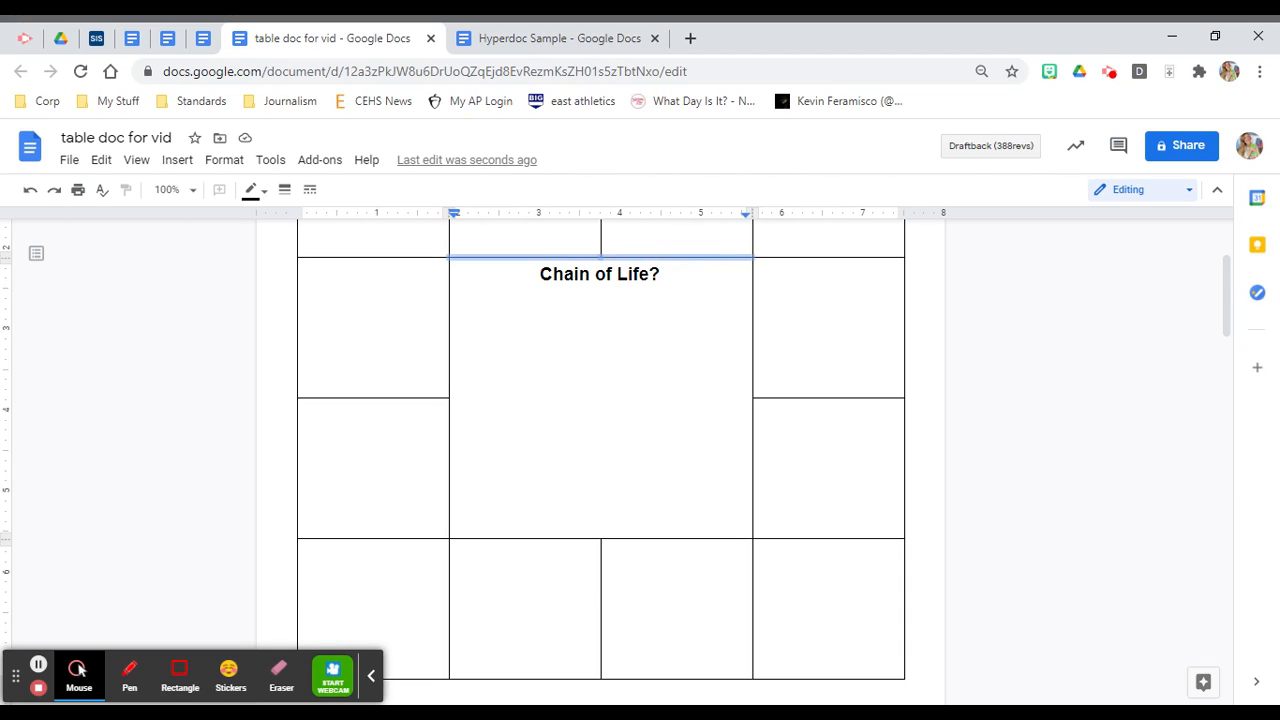
left_click(752, 297, "shift")
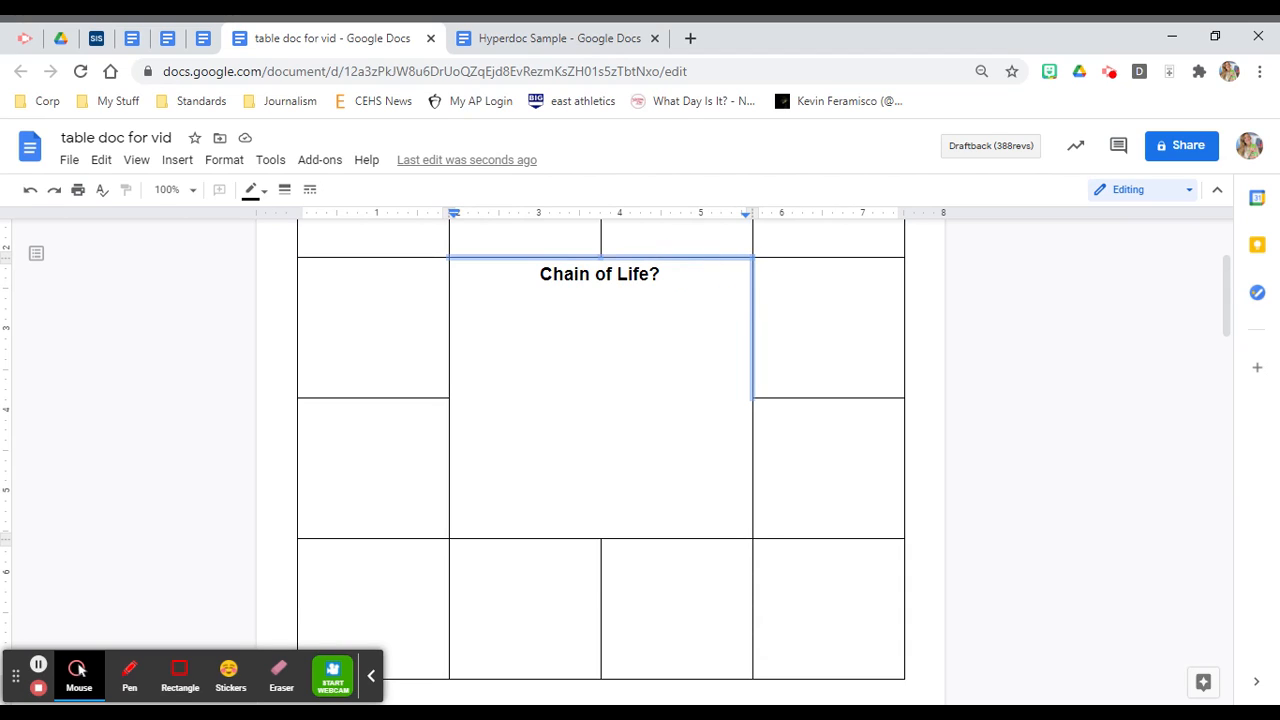
left_click(753, 449, "shift")
left_click(689, 538, "shift")
left_click(577, 538, "shift")
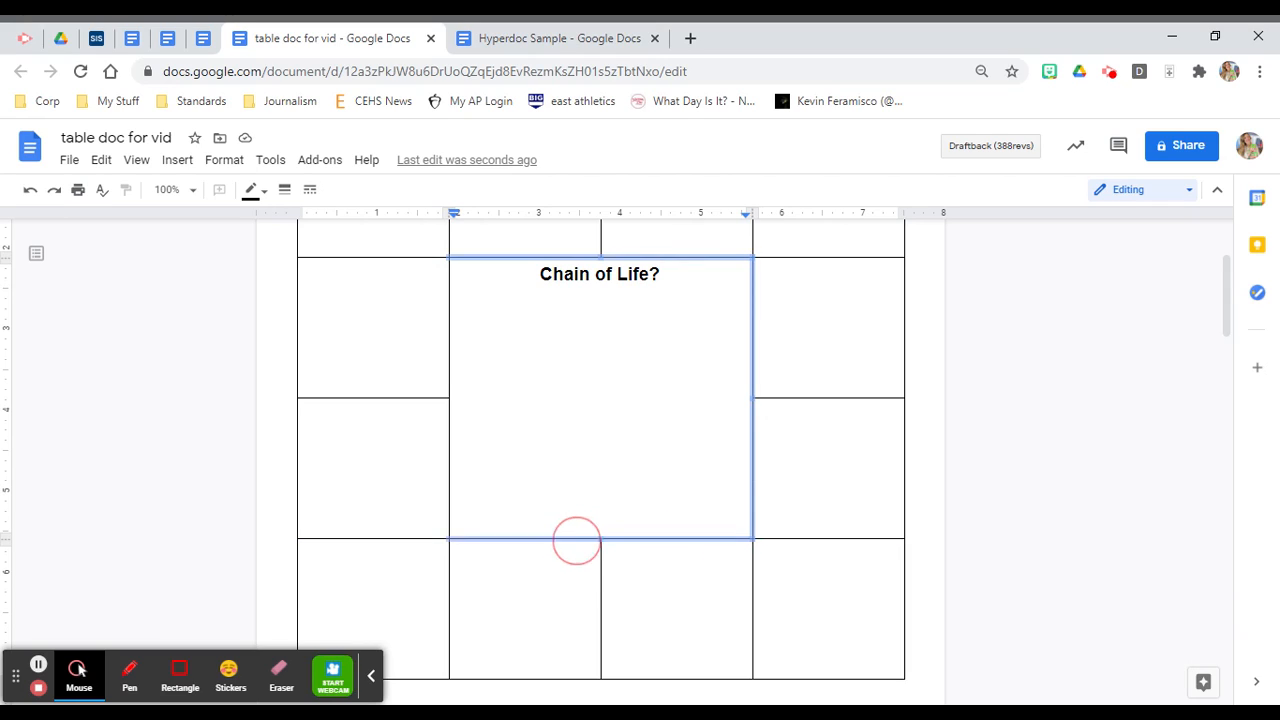
left_click(449, 337, "shift")
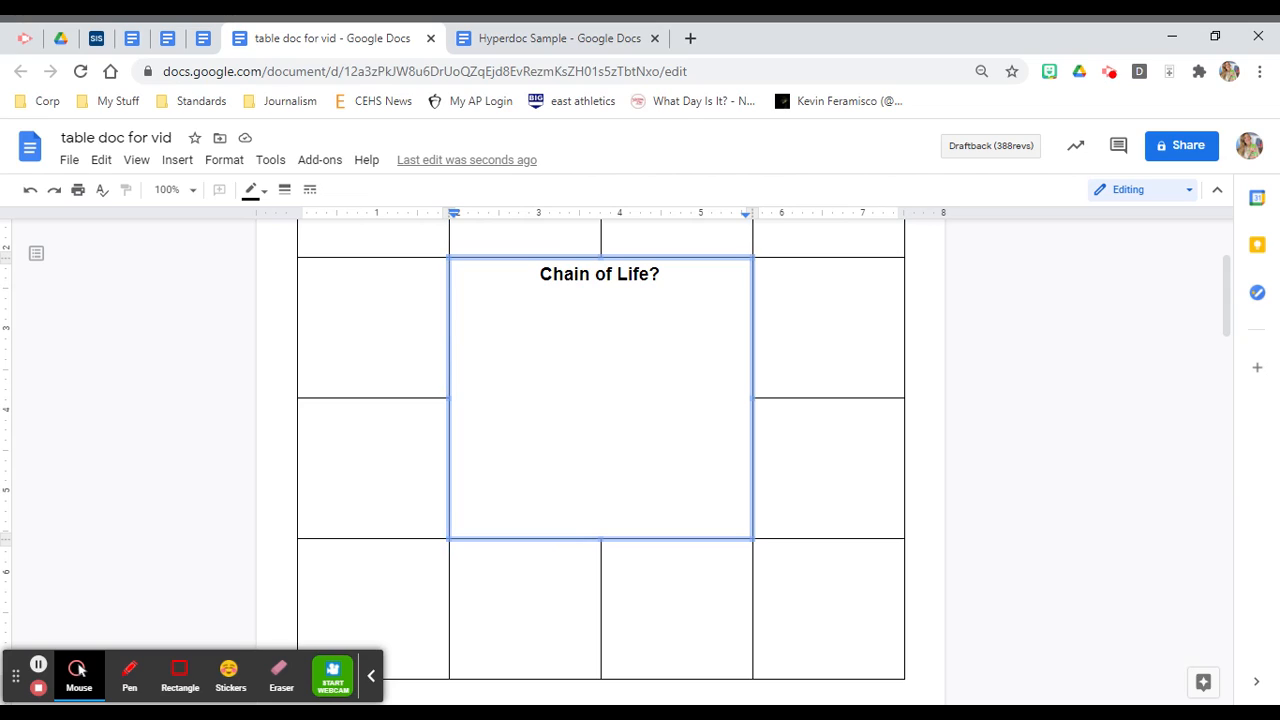
left_click(251, 190)
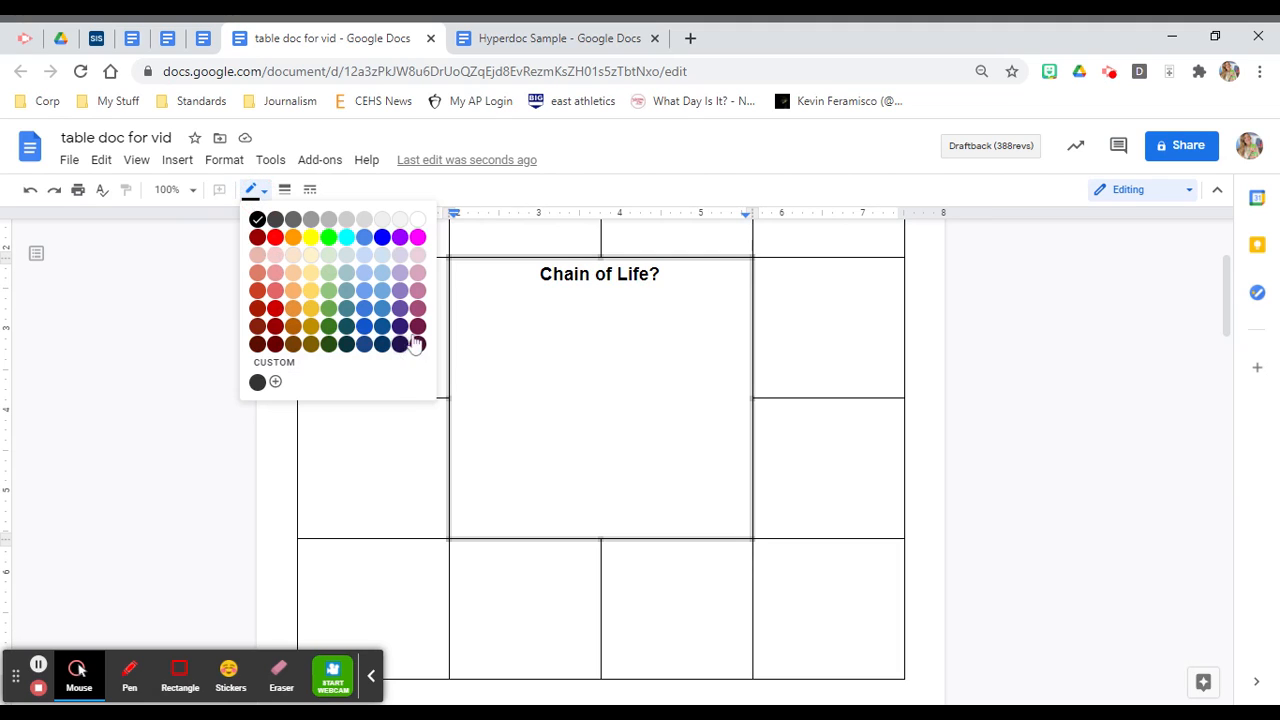
left_click(284, 189)
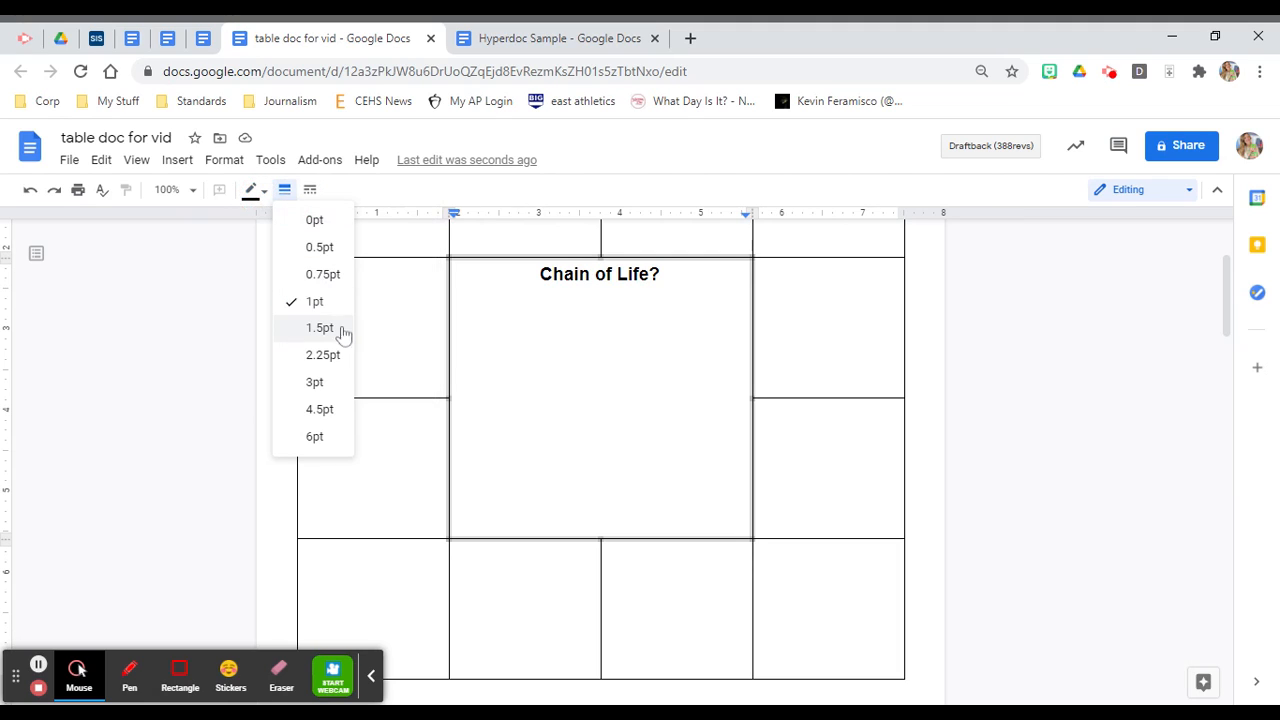
left_click(343, 381)
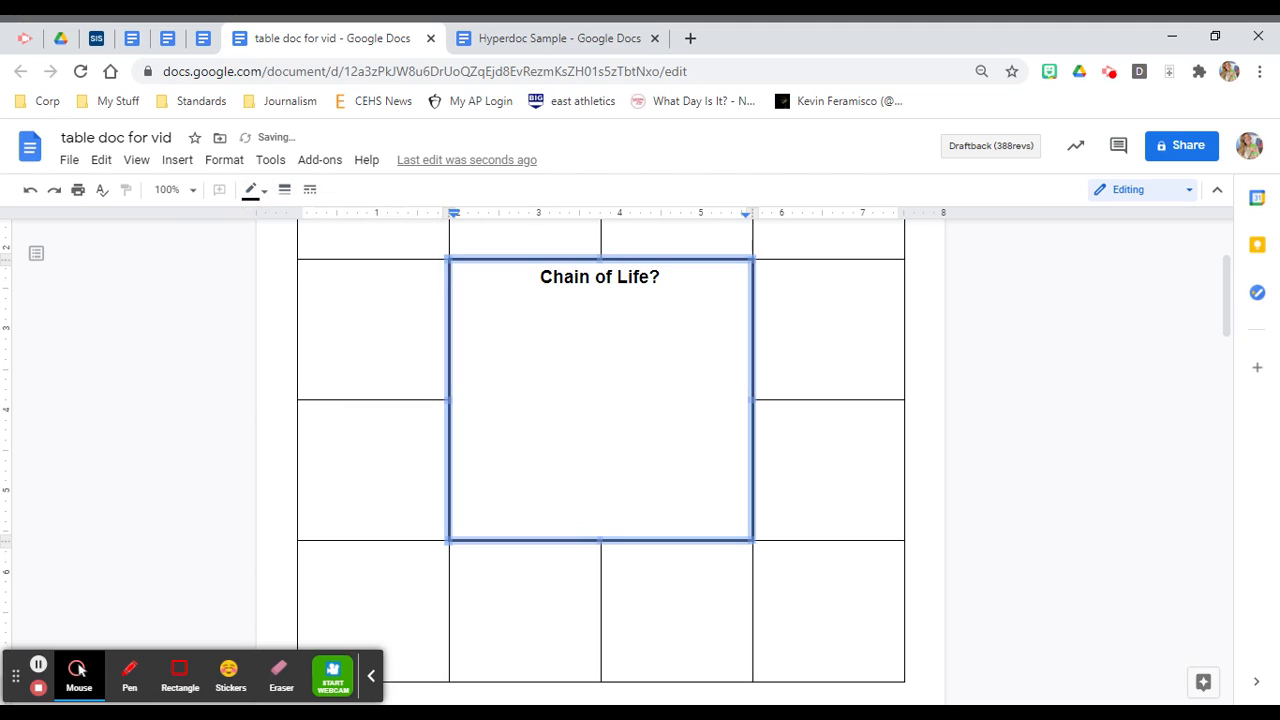
Step: Change the selected borders around the "Chain of Life?" cell to a dashed line style
left_click(310, 189)
left_click(349, 275)
left_click(560, 380)
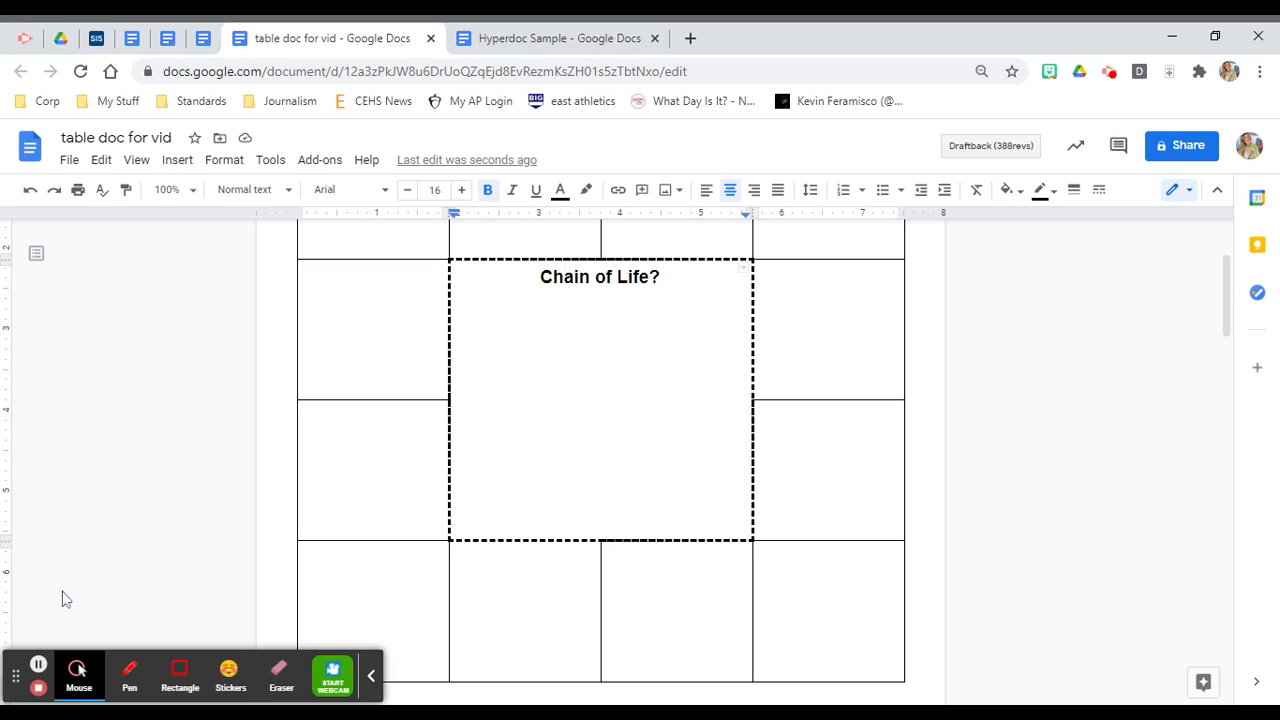
Step: Add a blank line above the heading "Our school offers the following math courses:" on the last page
scroll(600, 450, "down", 10)
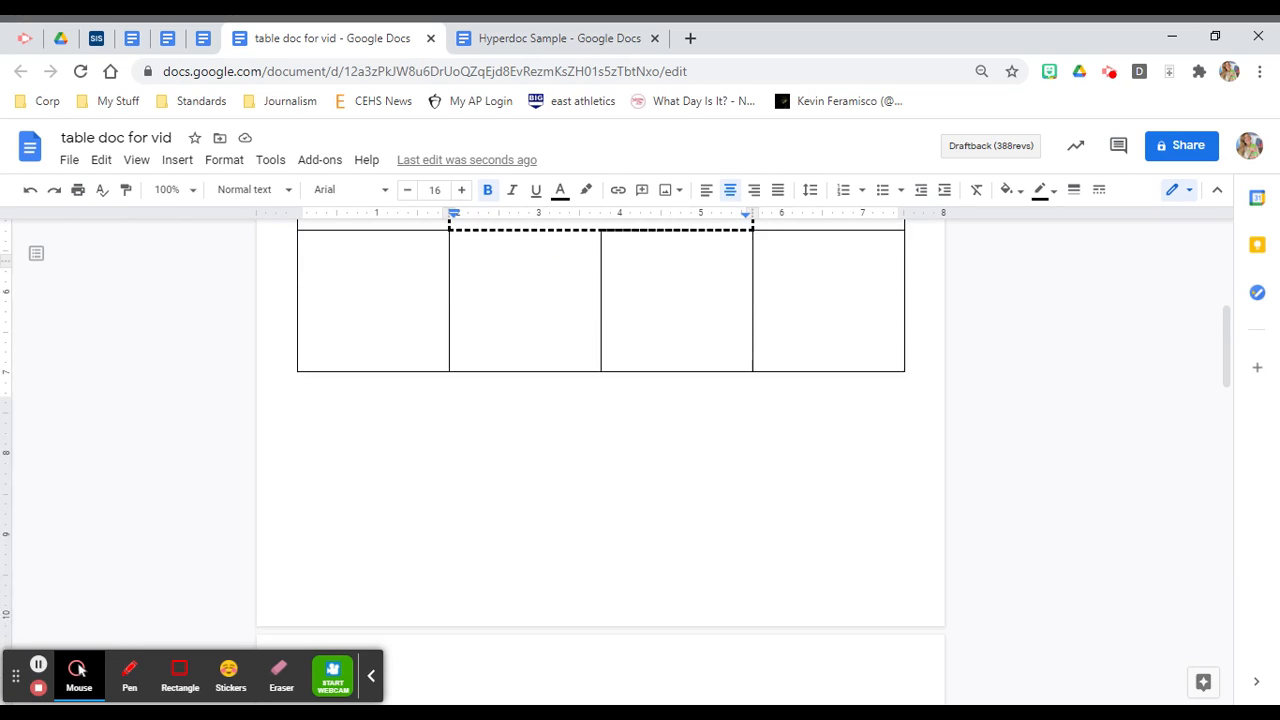
scroll(600, 450, "down", 5)
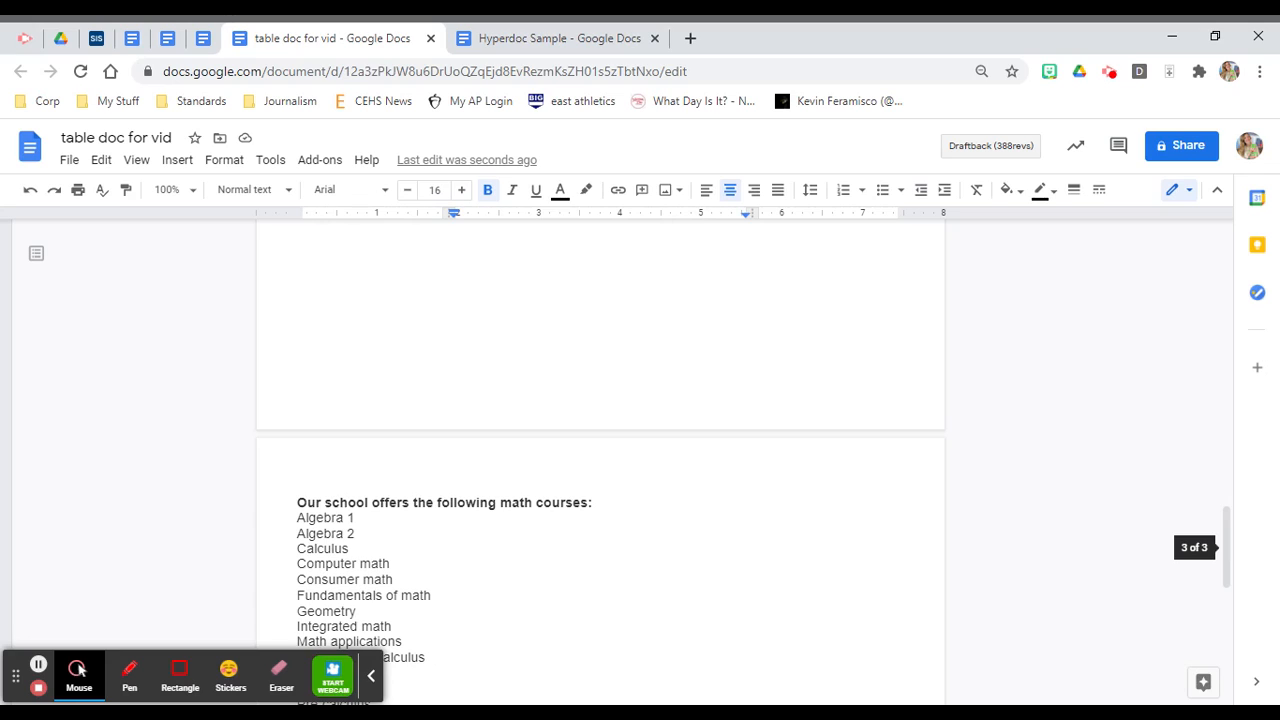
scroll(600, 450, "down", 2)
left_click(302, 405)
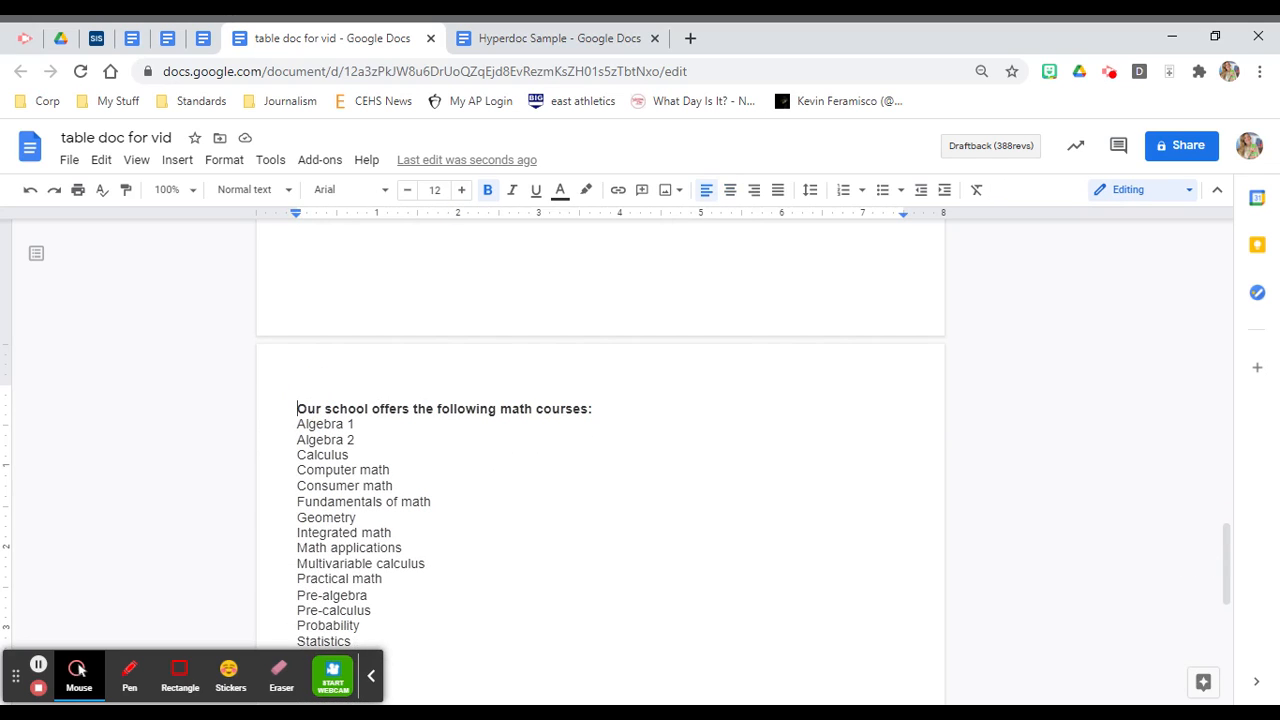
key("Return")
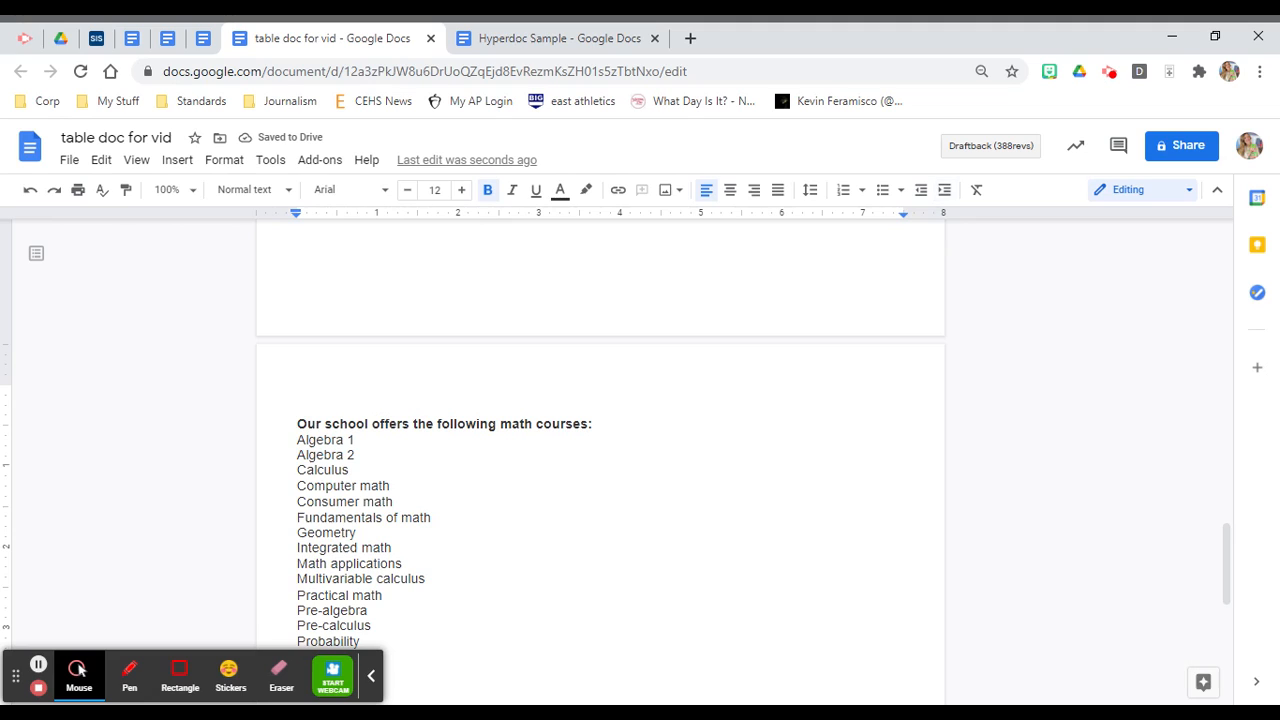
scroll(79, 670, "down", 1)
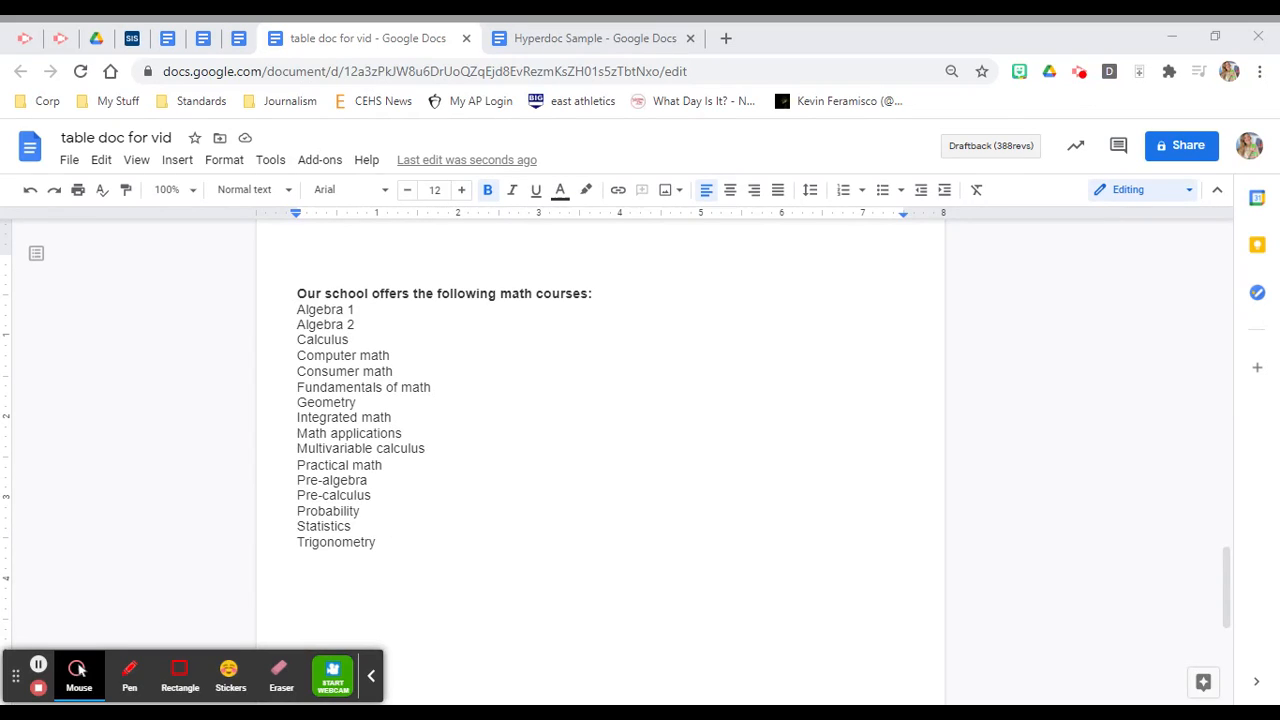
Step: Insert a table with four columns and one row on the blank line above the math courses heading
left_click(458, 278)
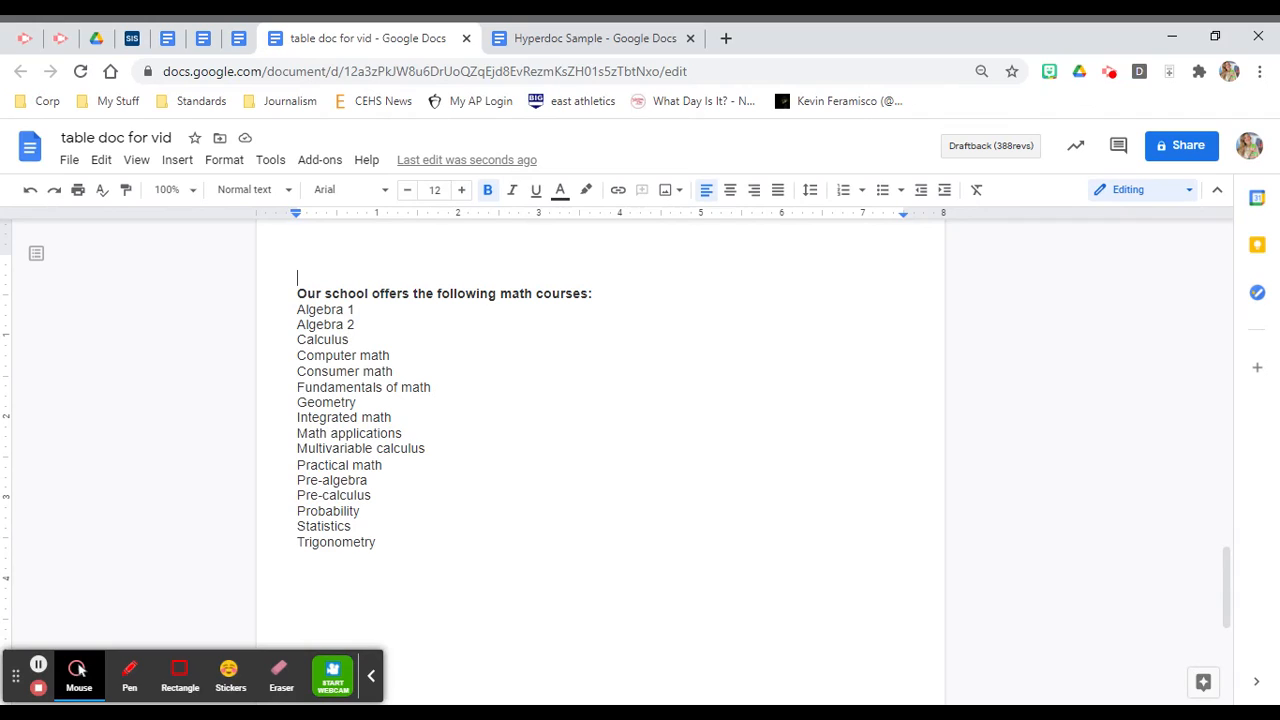
left_click_drag(318, 293, 331, 526)
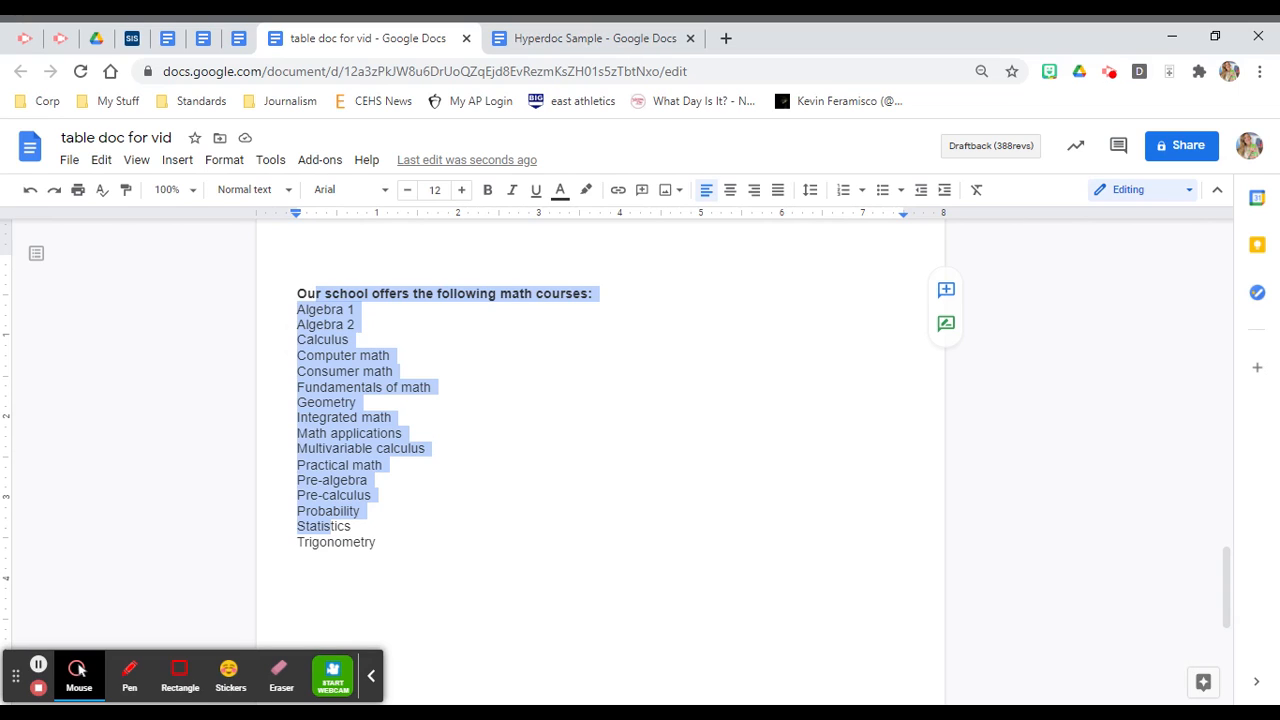
left_click(363, 257)
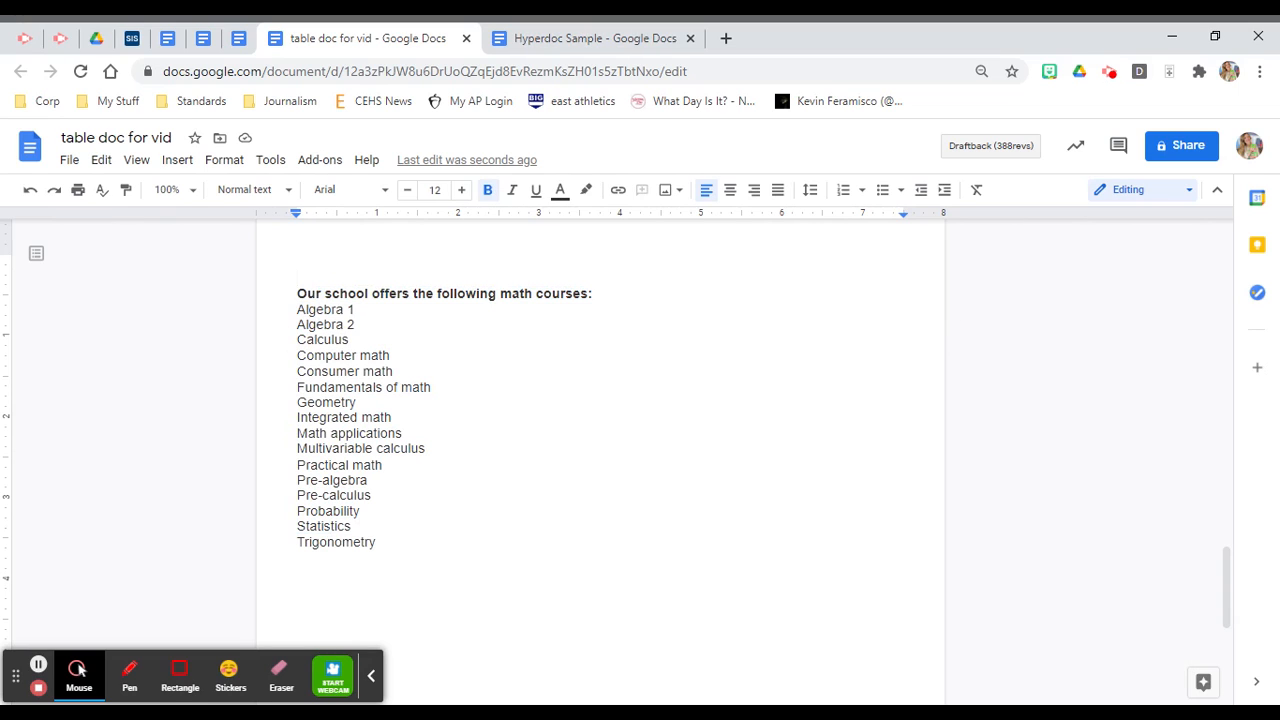
left_click(176, 161)
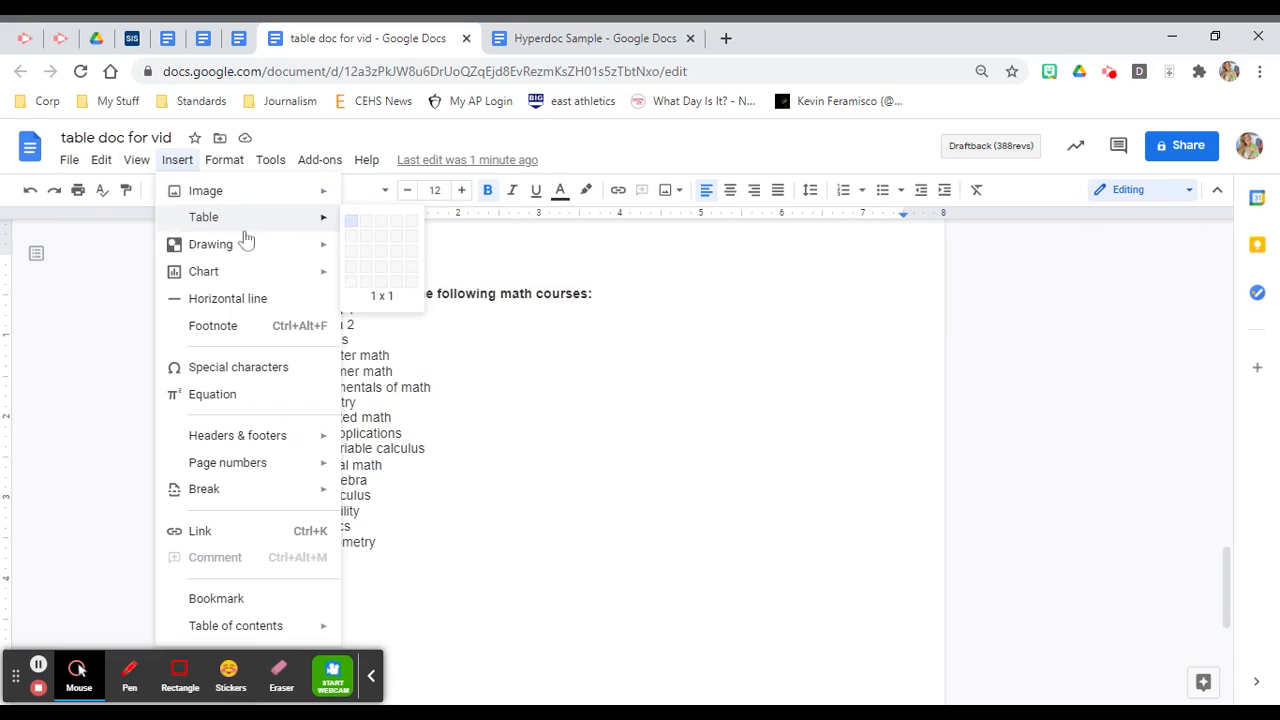
mouse_move(266, 217)
left_click(400, 227)
double_click(486, 338)
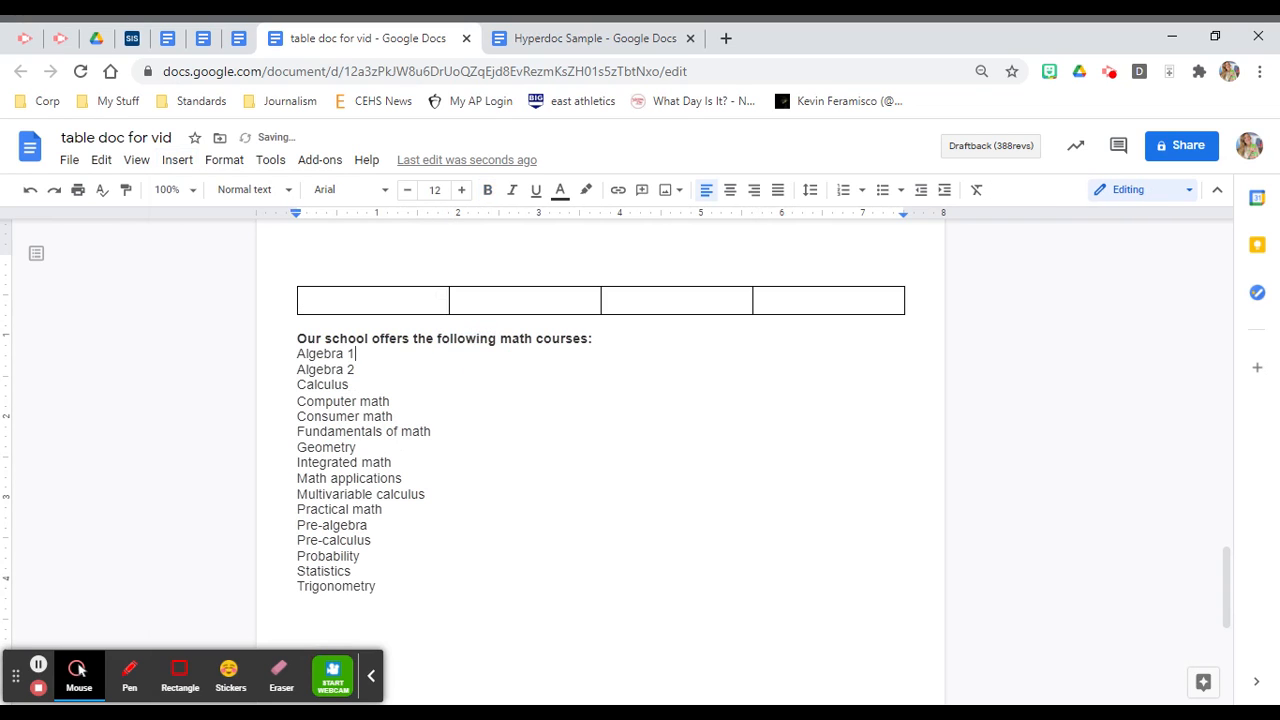
Step: Move Algebra 1 through Computer math into the new table's first cell and Consumer math through Integrated math into its second cell
left_click_drag(290, 356, 408, 397)
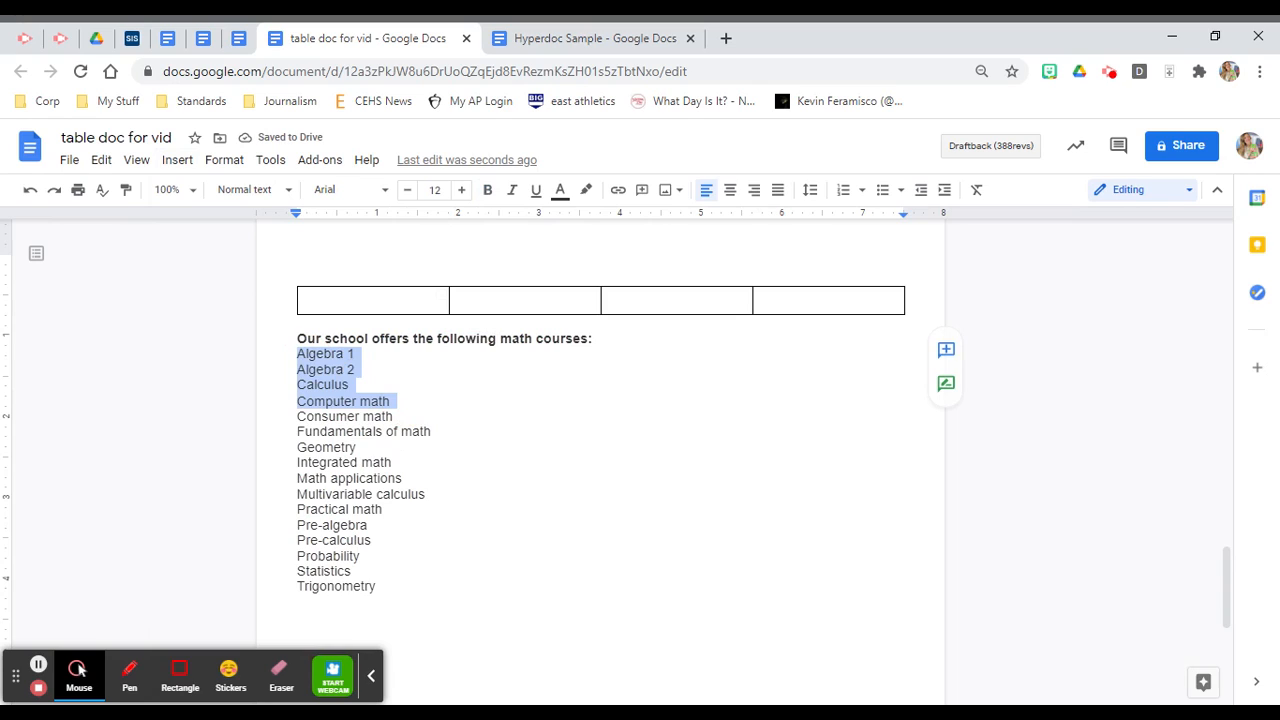
key("ctrl+x")
left_click(349, 297)
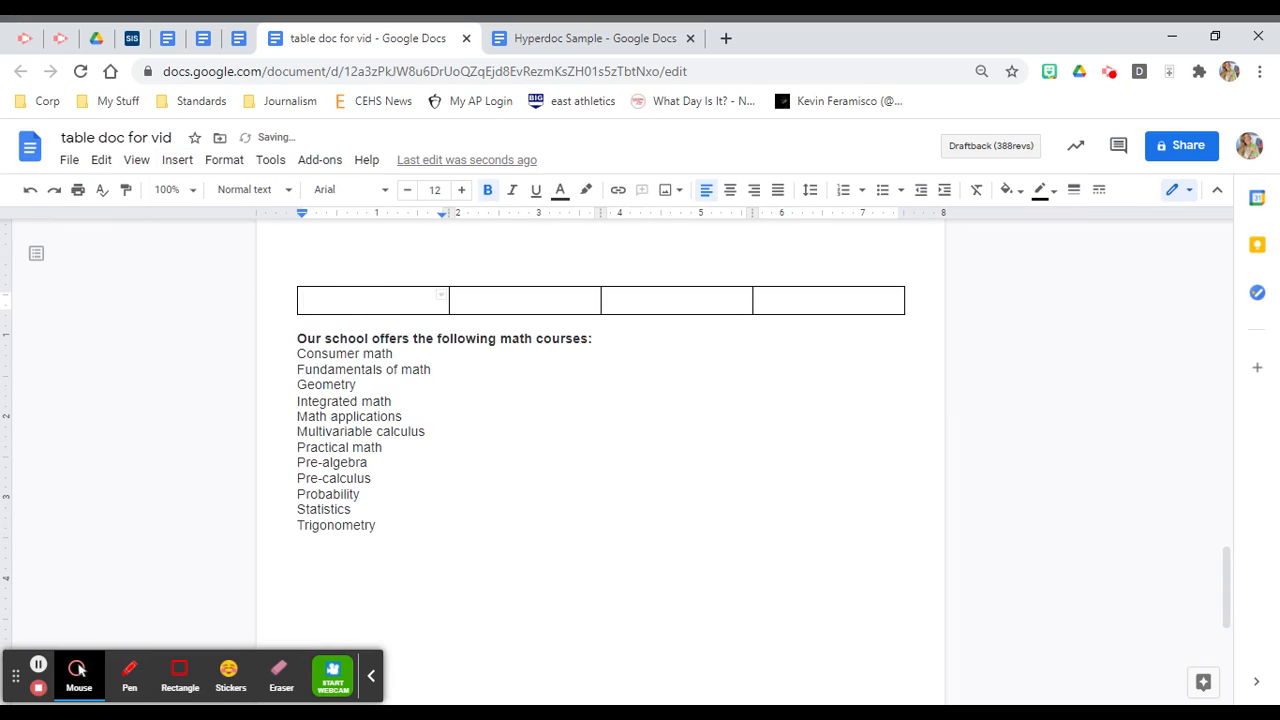
key("ctrl+v")
left_click_drag(290, 414, 395, 462)
key("ctrl+x")
left_click(471, 334)
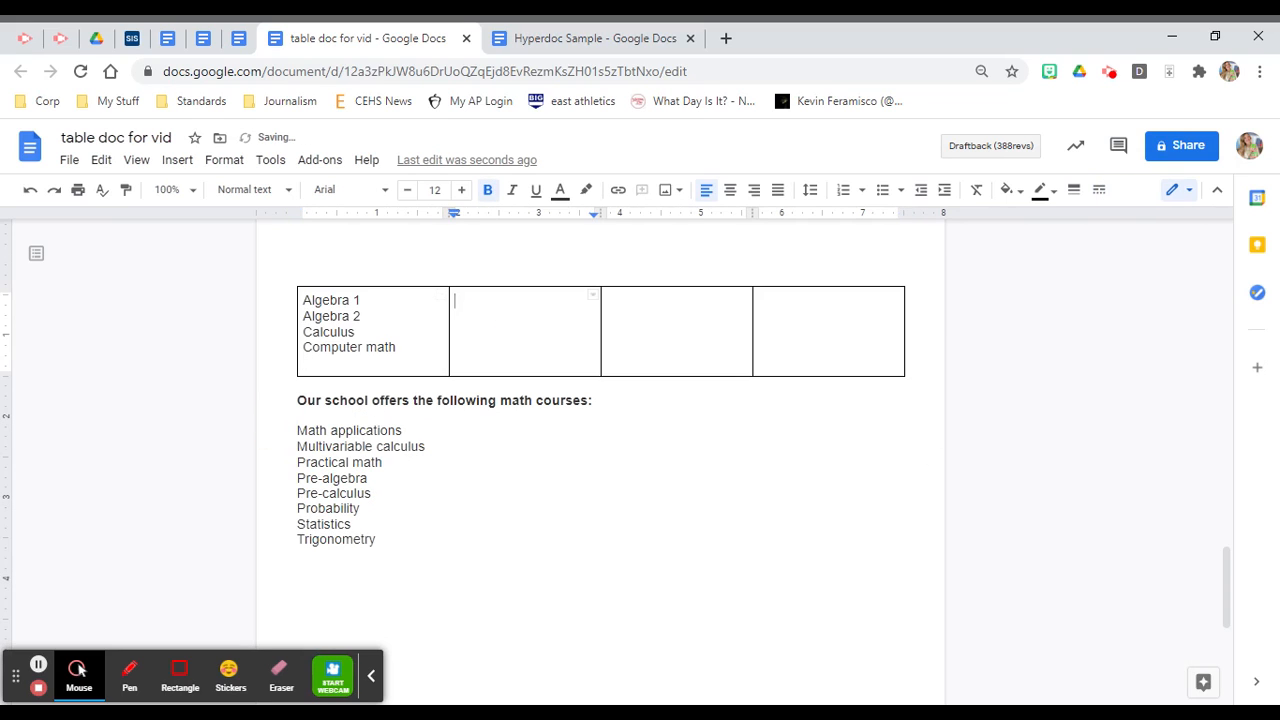
key("ctrl+v")
Step: Move Math applications through Pre-algebra into the table's third cell and Pre-calculus through Trigonometry into its fourth cell
left_click_drag(294, 428, 391, 486)
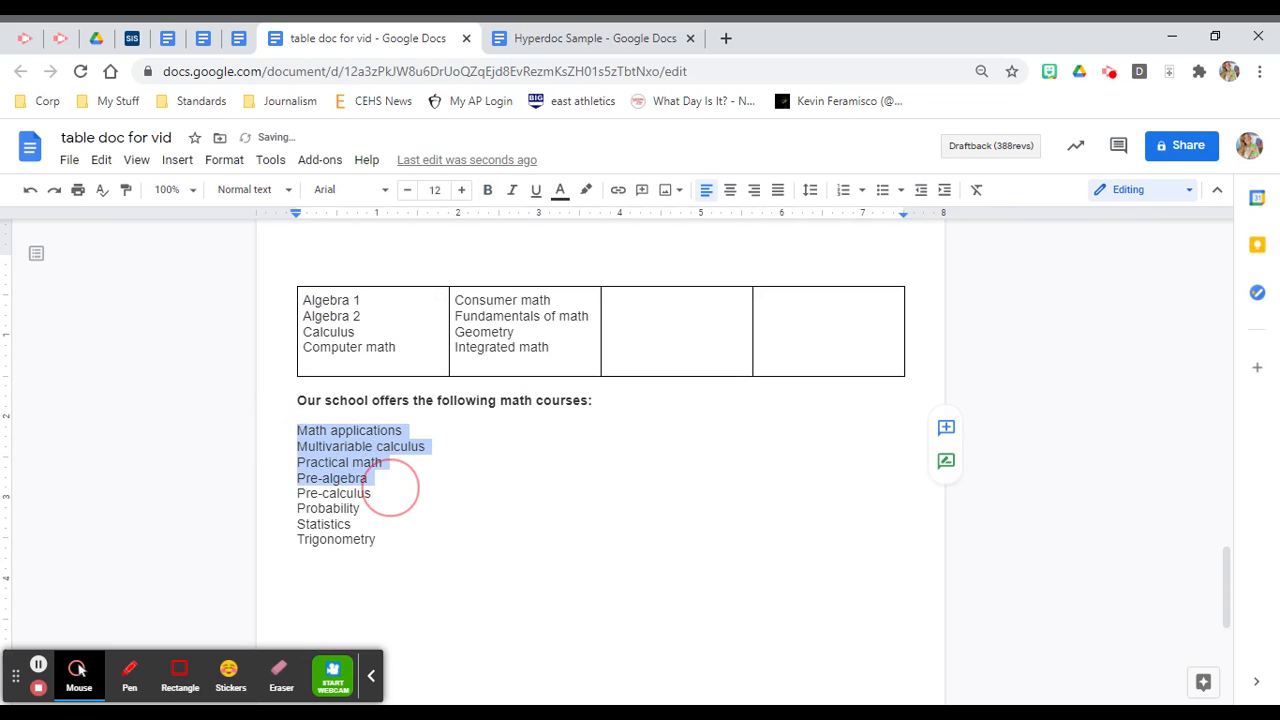
key("ctrl+x")
left_click(622, 318)
key("ctrl+v")
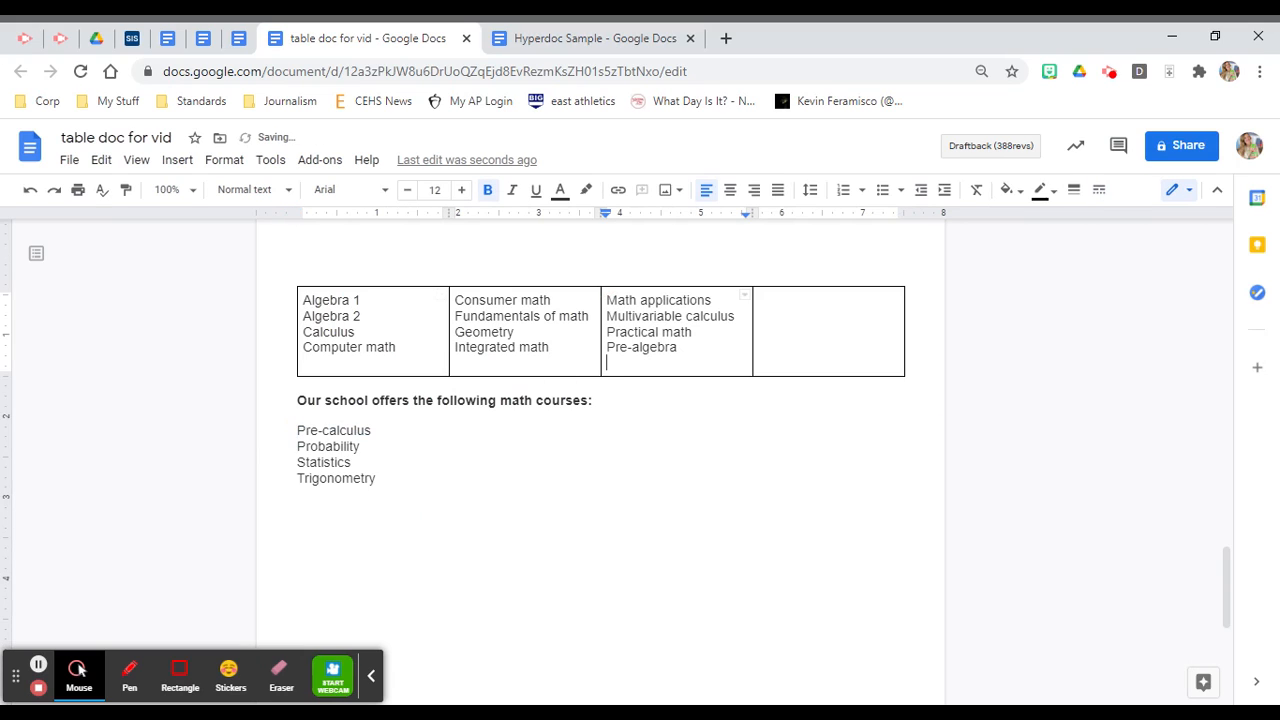
left_click_drag(296, 432, 394, 488)
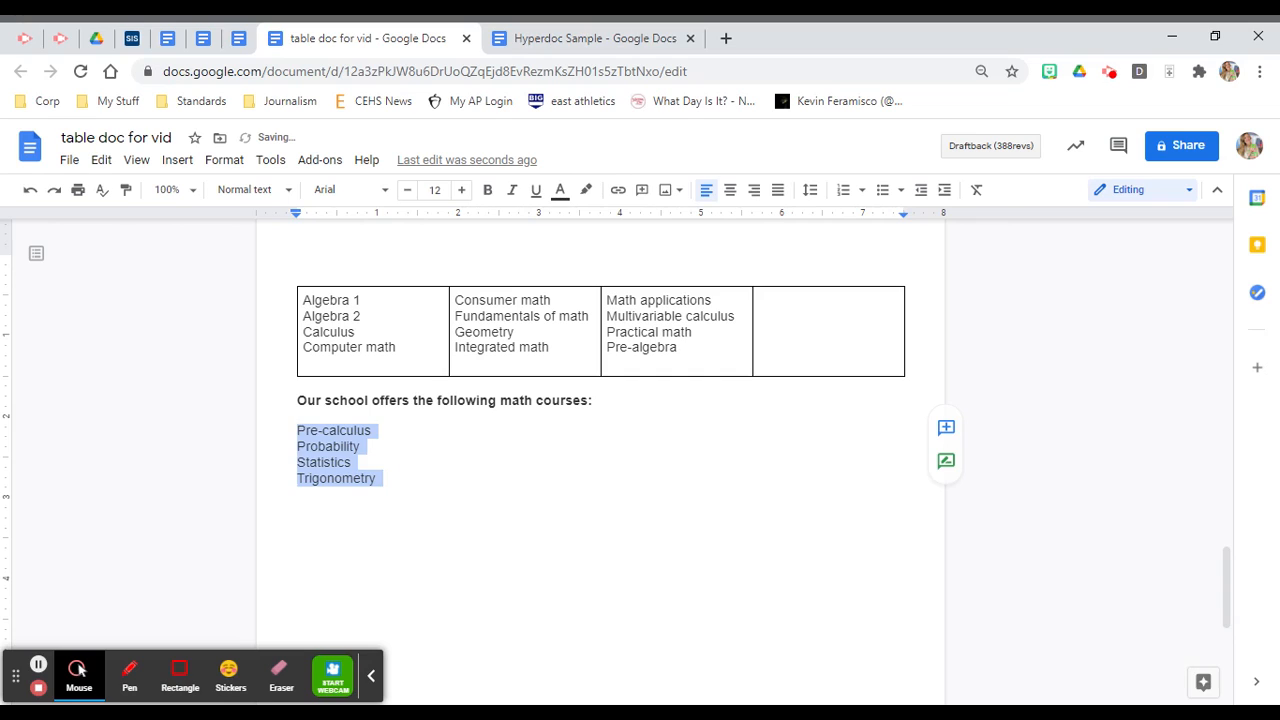
key("ctrl+x")
left_click(800, 352)
key("ctrl+v")
Step: Move the heading "Our school offers the following math courses:" from below the table to the line directly above it
left_click(447, 405)
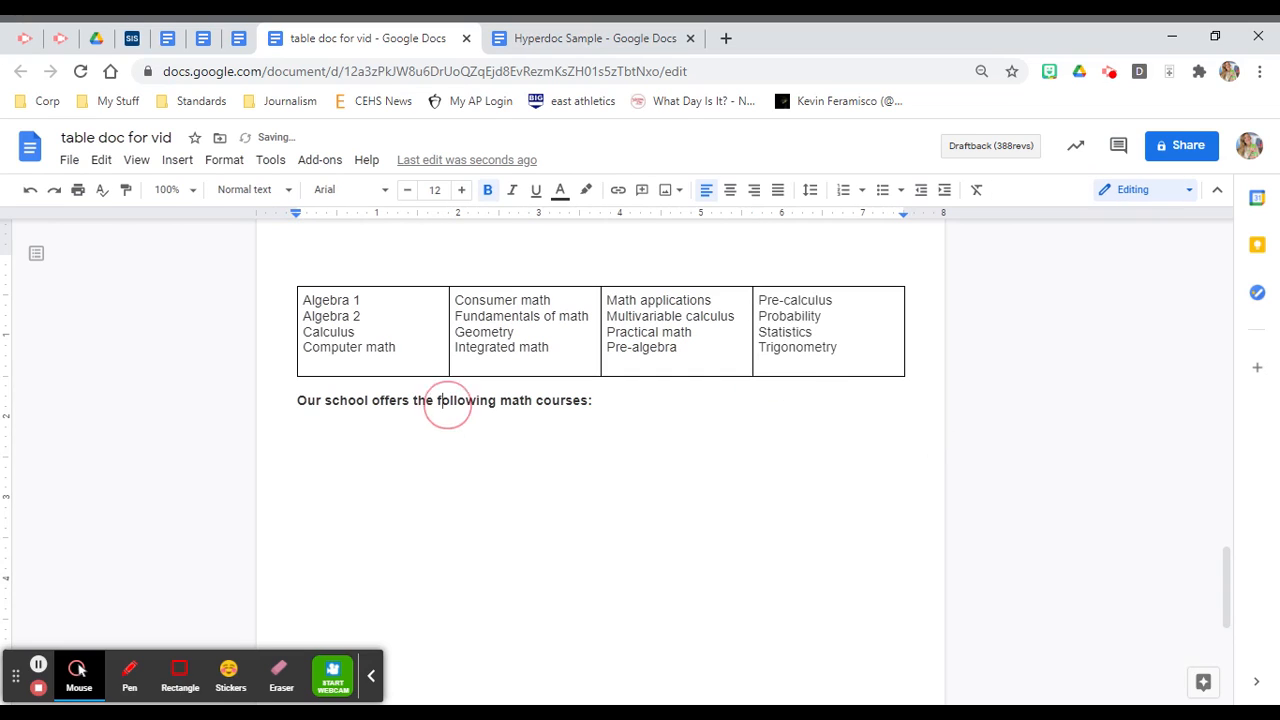
triple_click(447, 405)
key("ctrl+x")
left_click(386, 279)
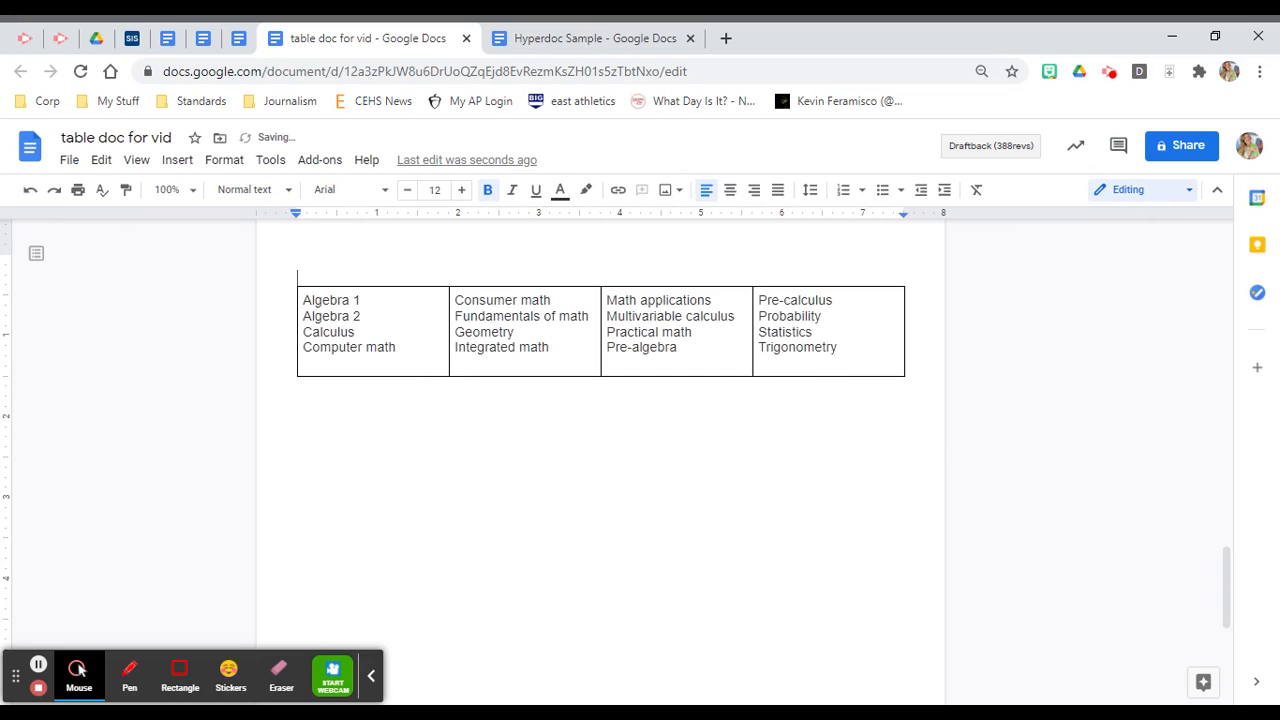
key("ctrl+v")
key("BackSpace")
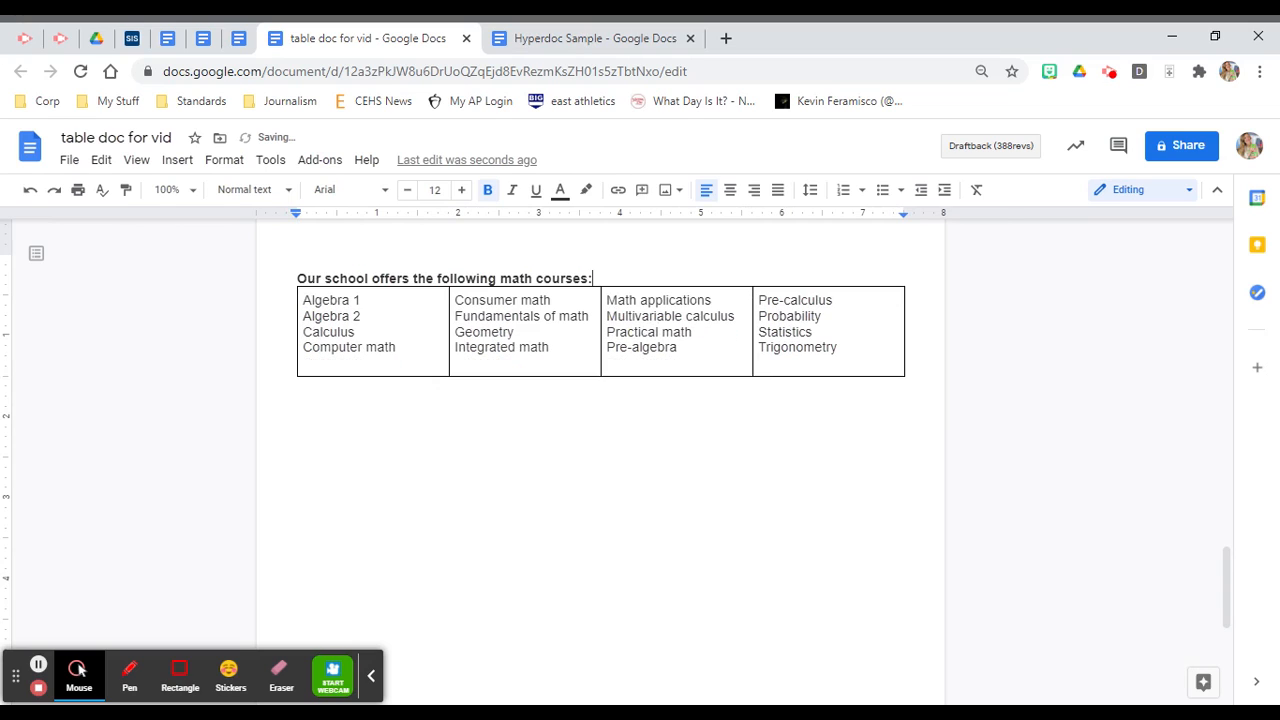
left_click(475, 462)
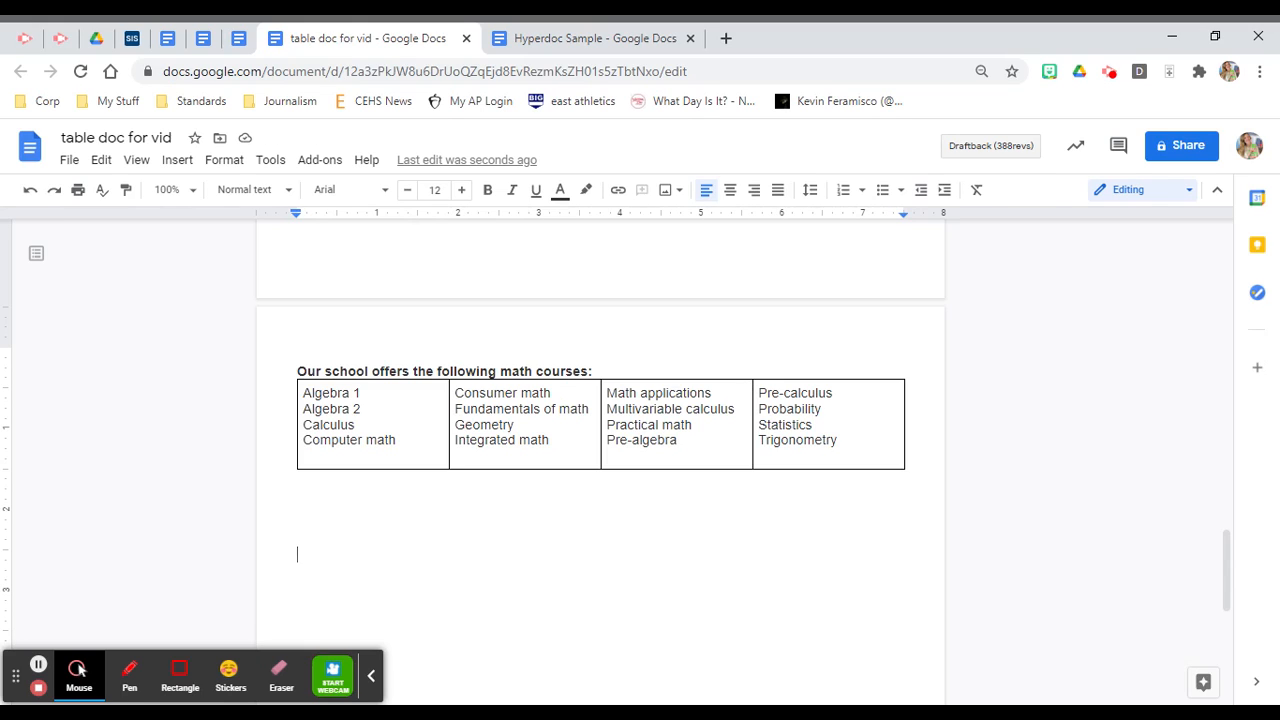
Step: Set the border width of all cells in the math courses table to 0pt
left_click_drag(330, 455, 786, 400)
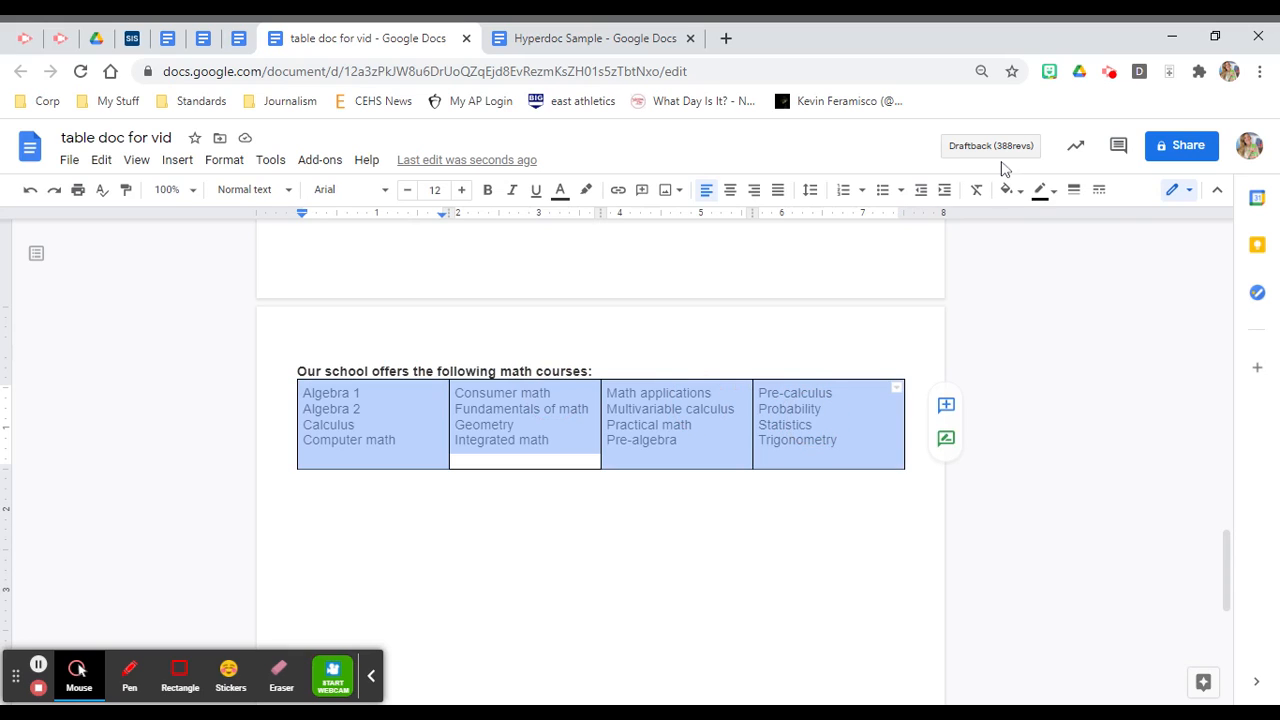
left_click(1090, 195)
left_click(1100, 214)
left_click(714, 560)
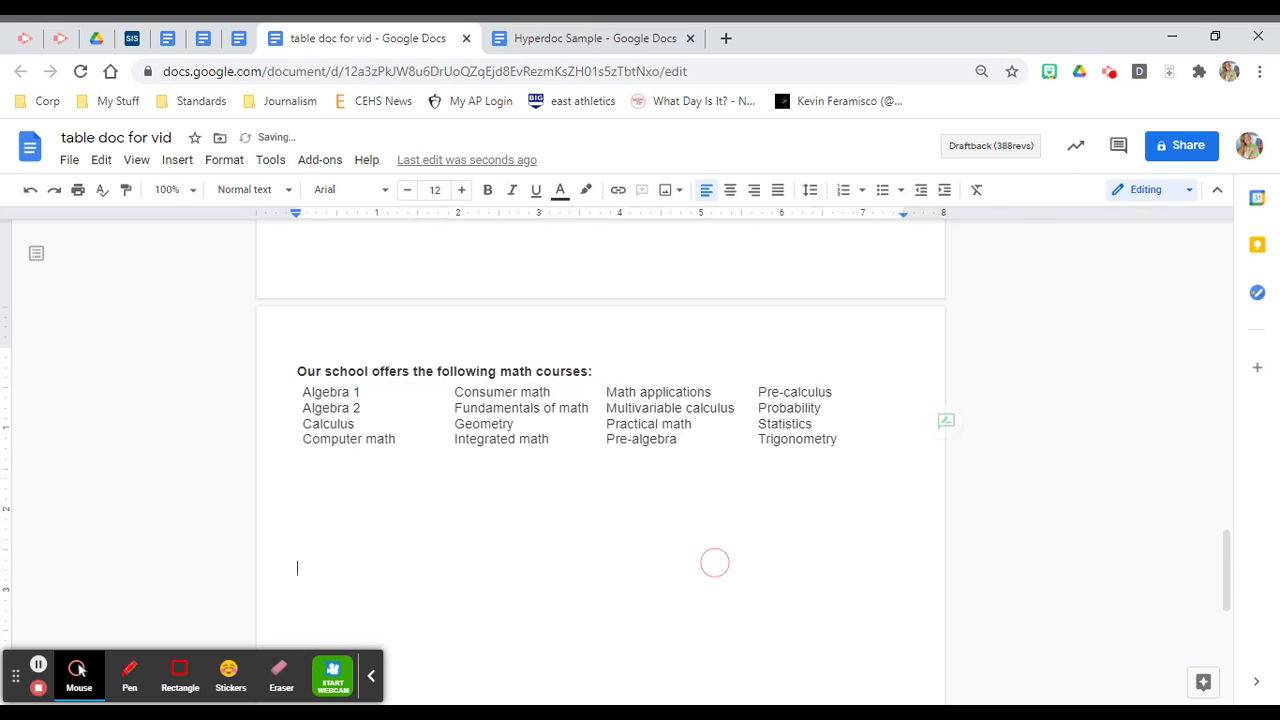
Step: Format the math courses in all four table cells as bulleted lists
left_click_drag(840, 450, 360, 440)
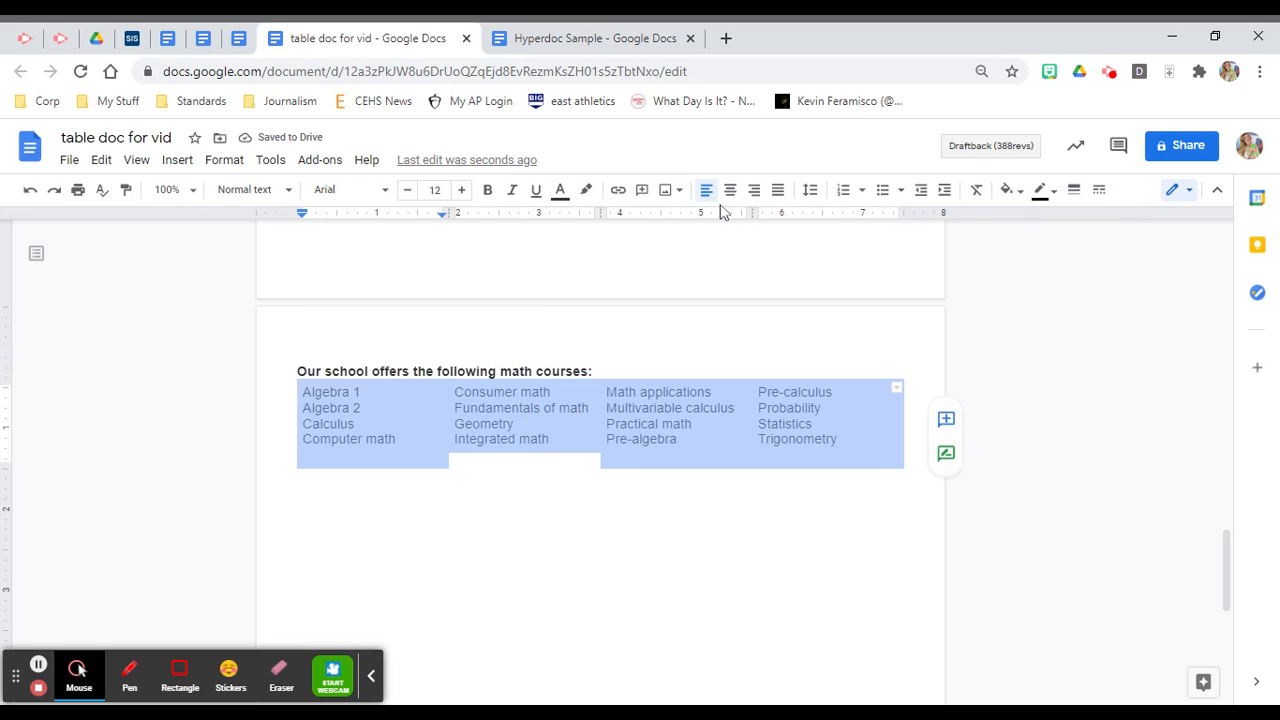
left_click(882, 190)
left_click(703, 455)
left_click(677, 517)
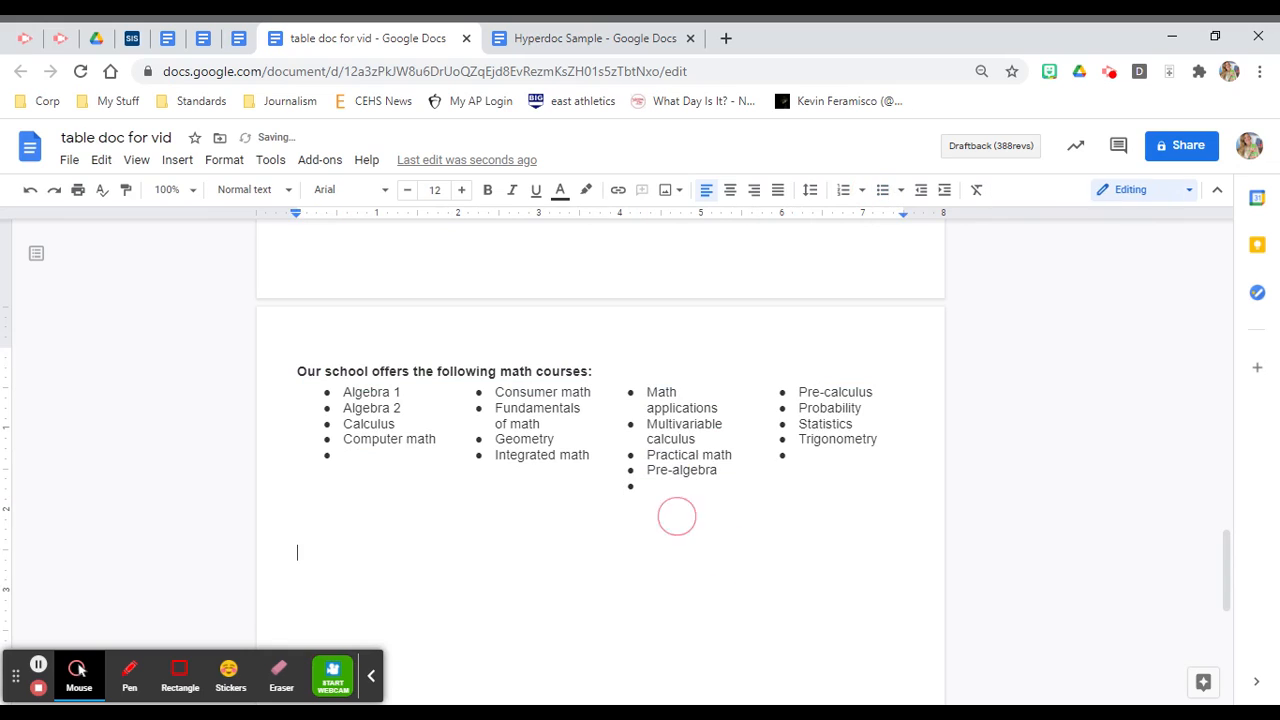
Step: Delete the empty bullets below Pre-algebra in the third column and below Computer math in the first column
left_click(662, 488)
key("BackSpace")
key("BackSpace")
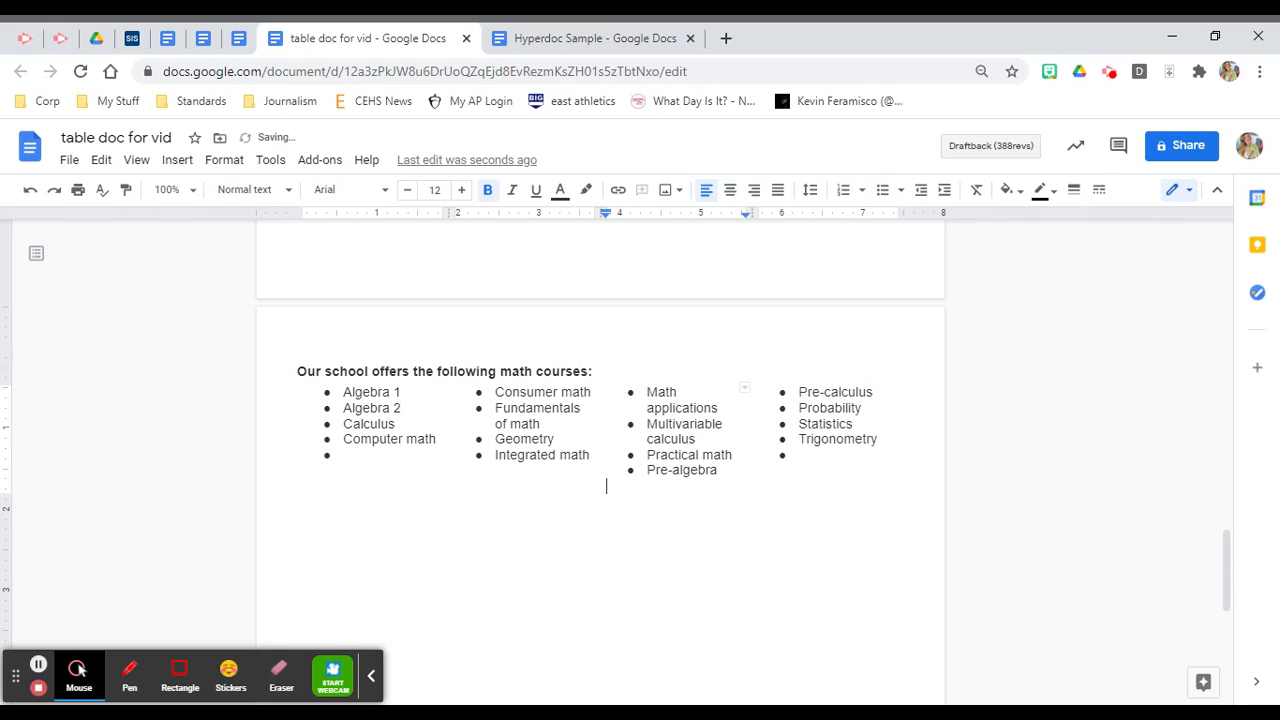
left_click(357, 462)
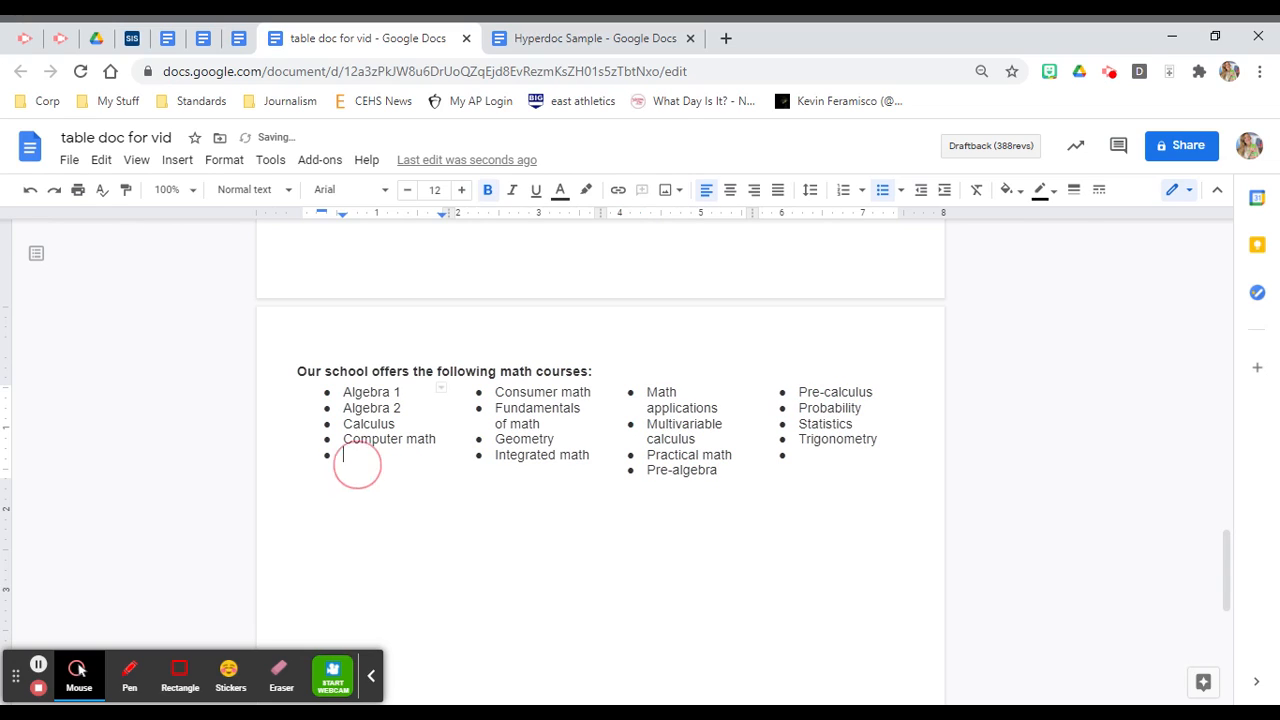
key("BackSpace")
key("BackSpace")
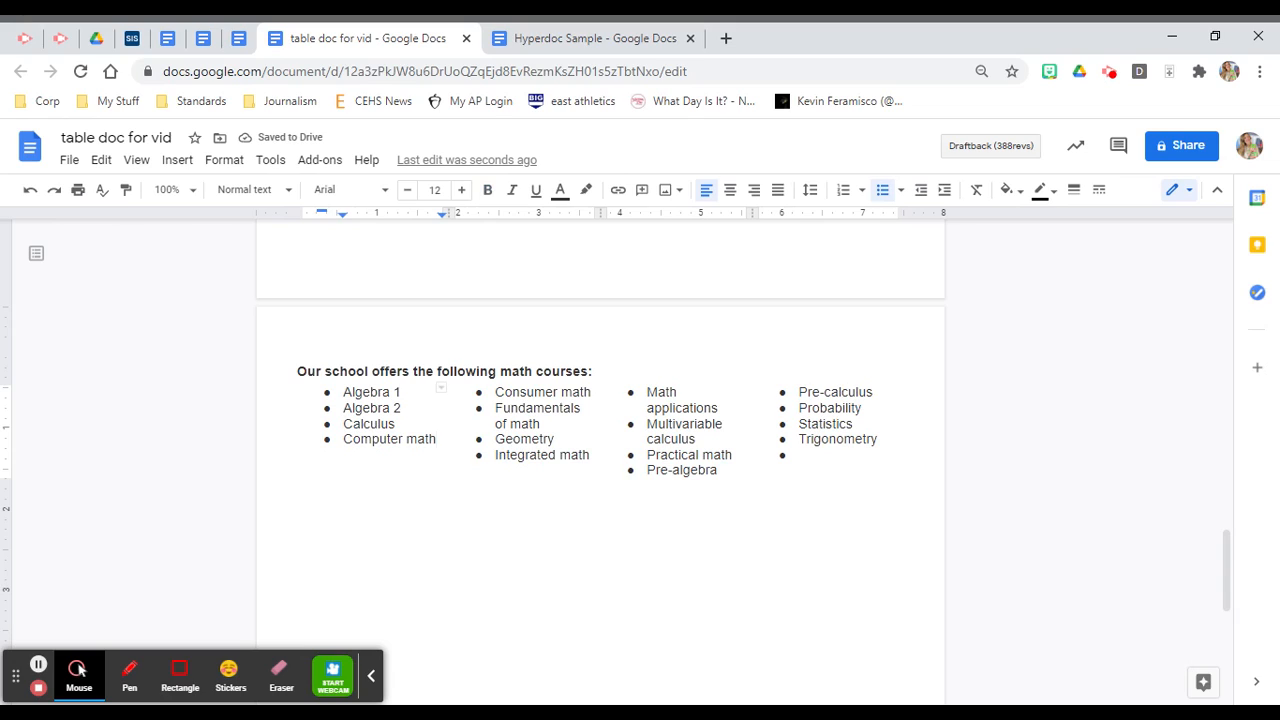
left_click(599, 371)
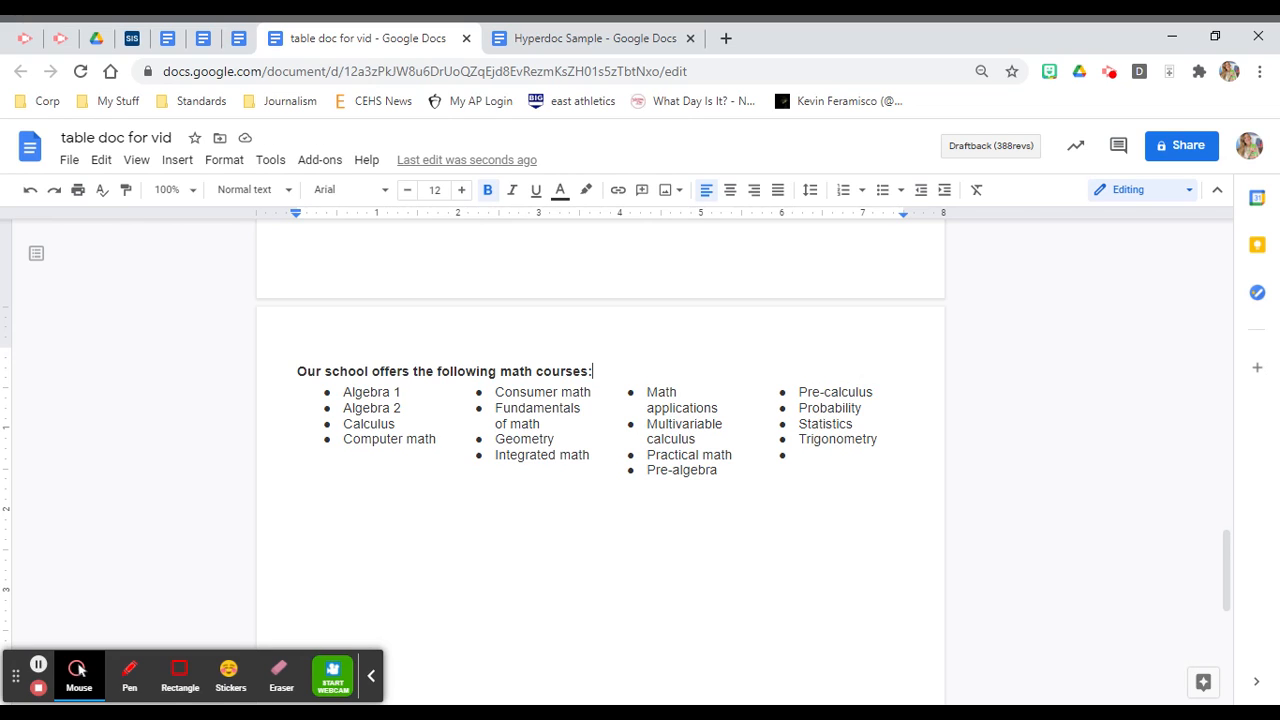
Step: Insert a table with four columns and four rows at the end of the document
key("ctrl+End")
scroll(600, 400, "down", 1)
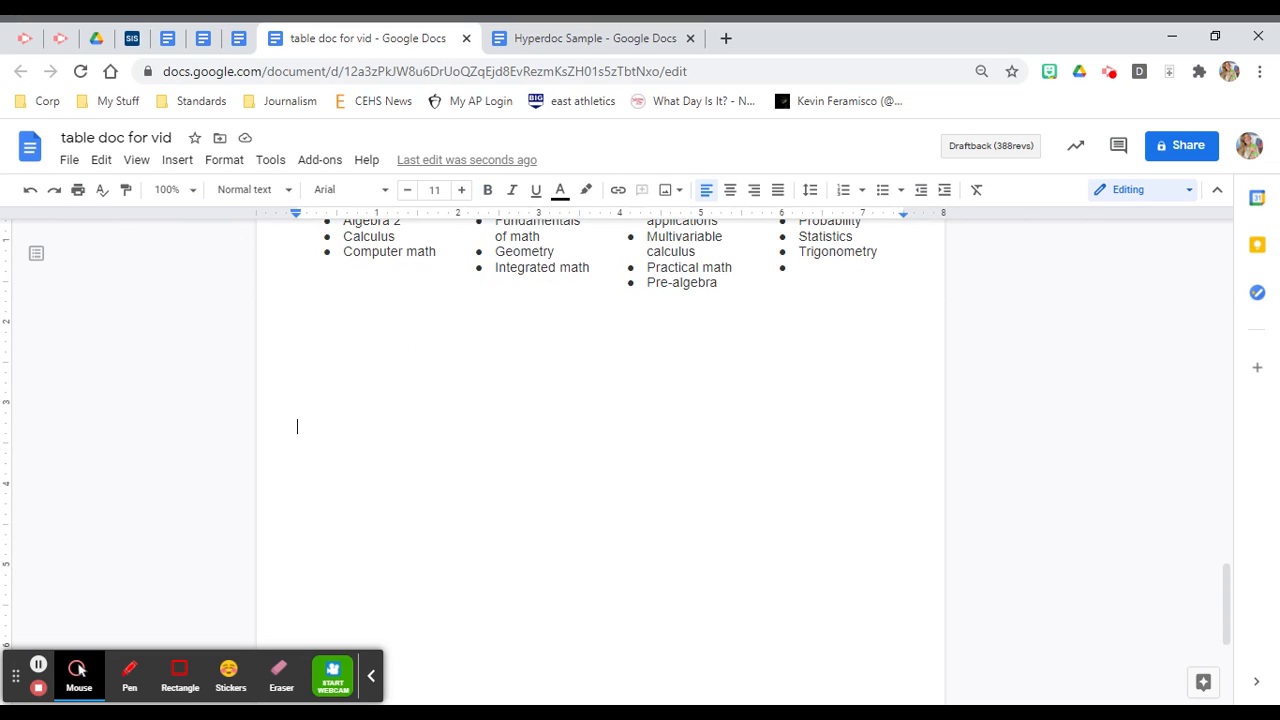
scroll(600, 400, "up", 1)
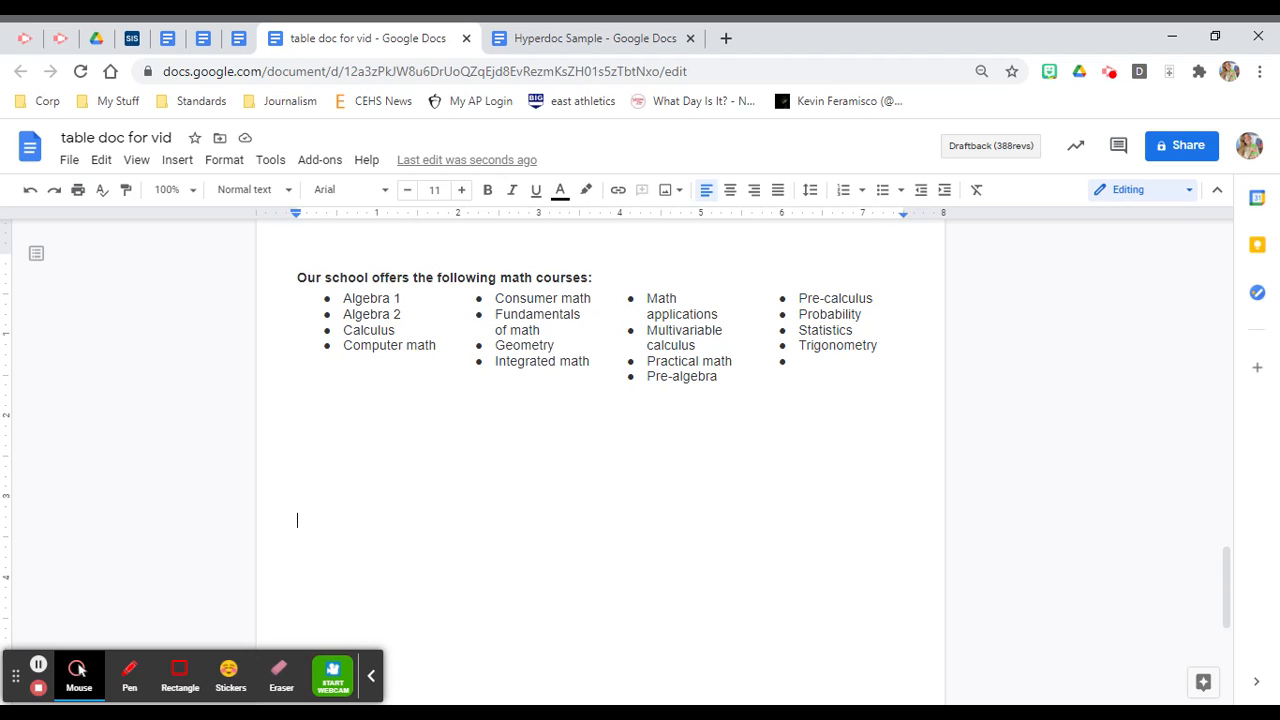
scroll(600, 430, "up", 20)
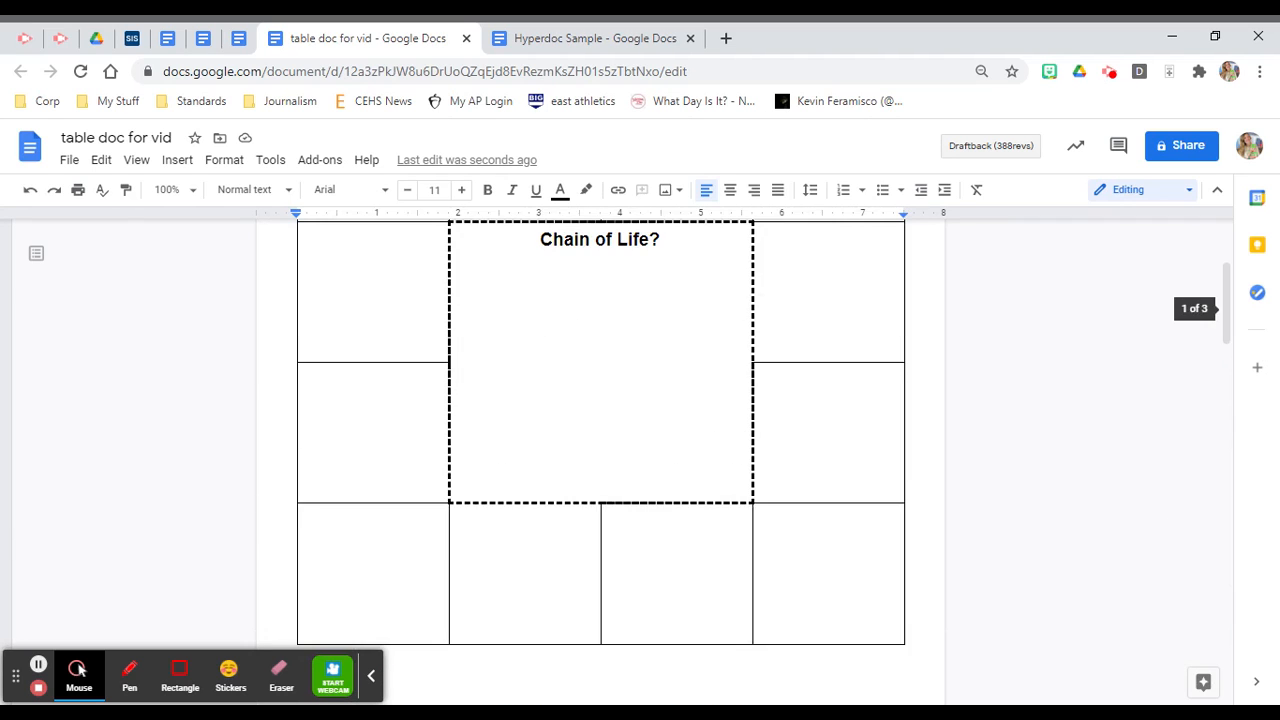
scroll(600, 430, "up", 2)
scroll(600, 450, "down", 10)
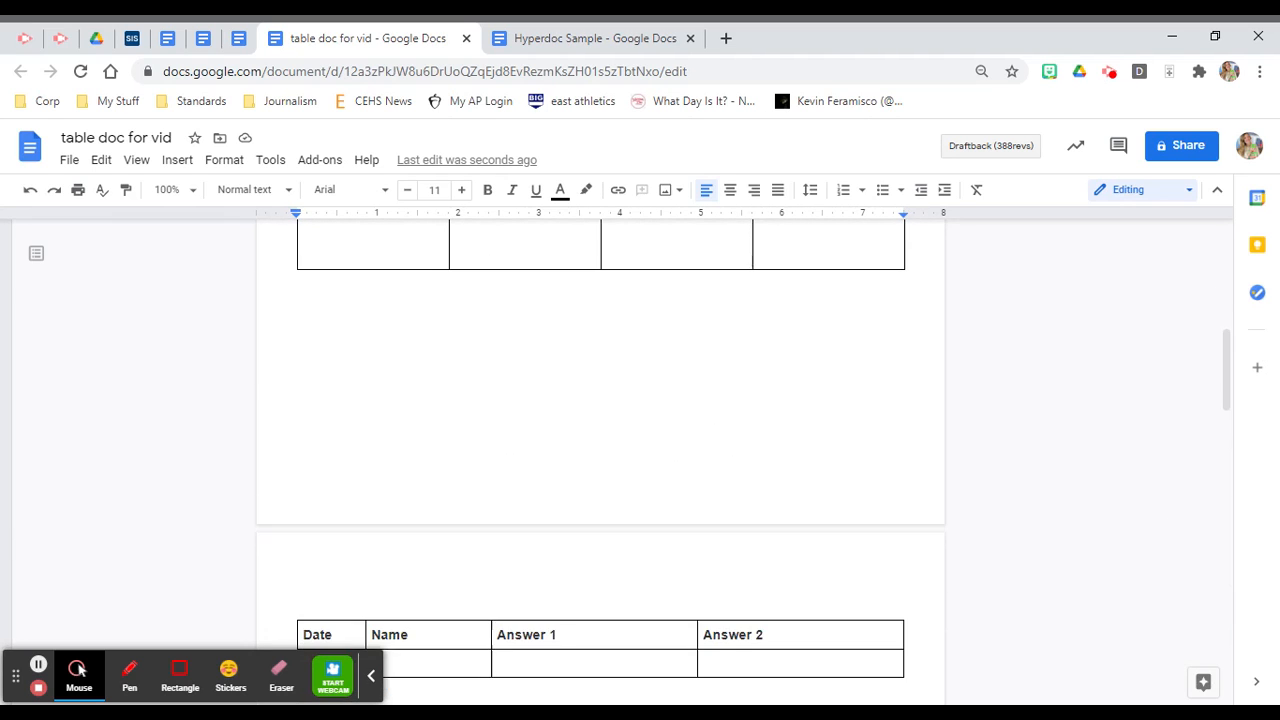
scroll(600, 430, "down", 5)
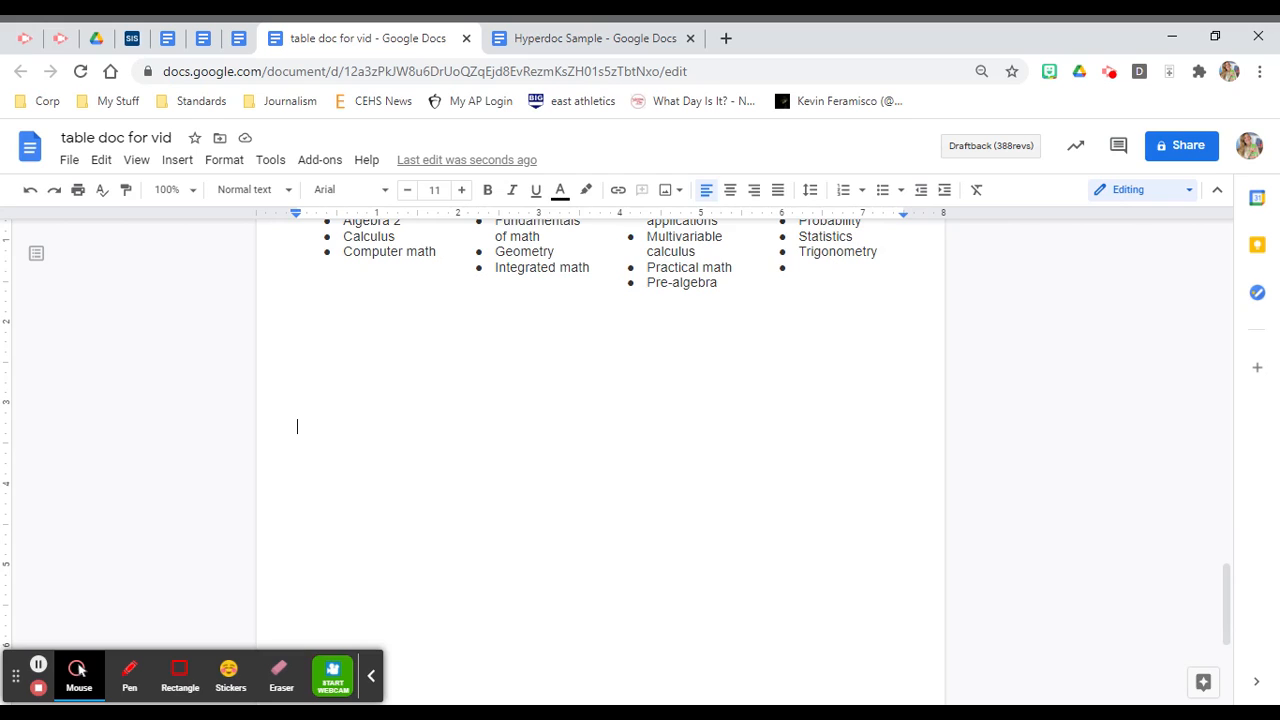
left_click(177, 163)
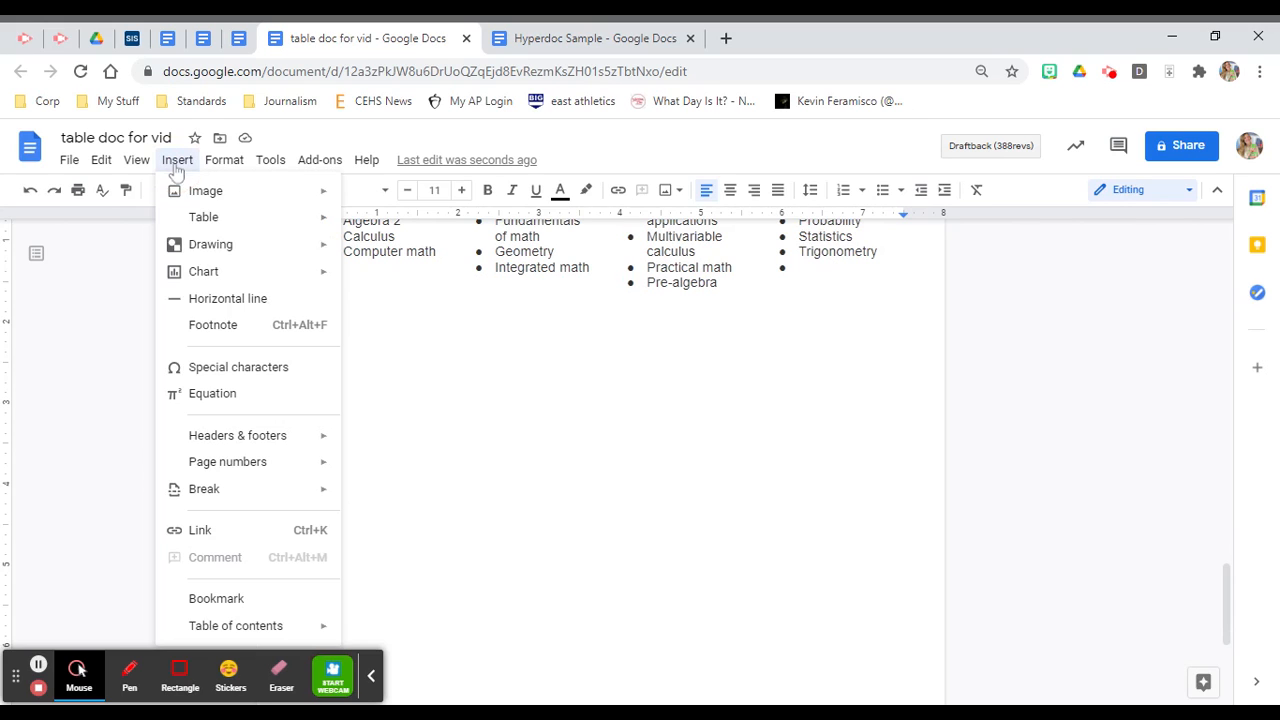
mouse_move(316, 222)
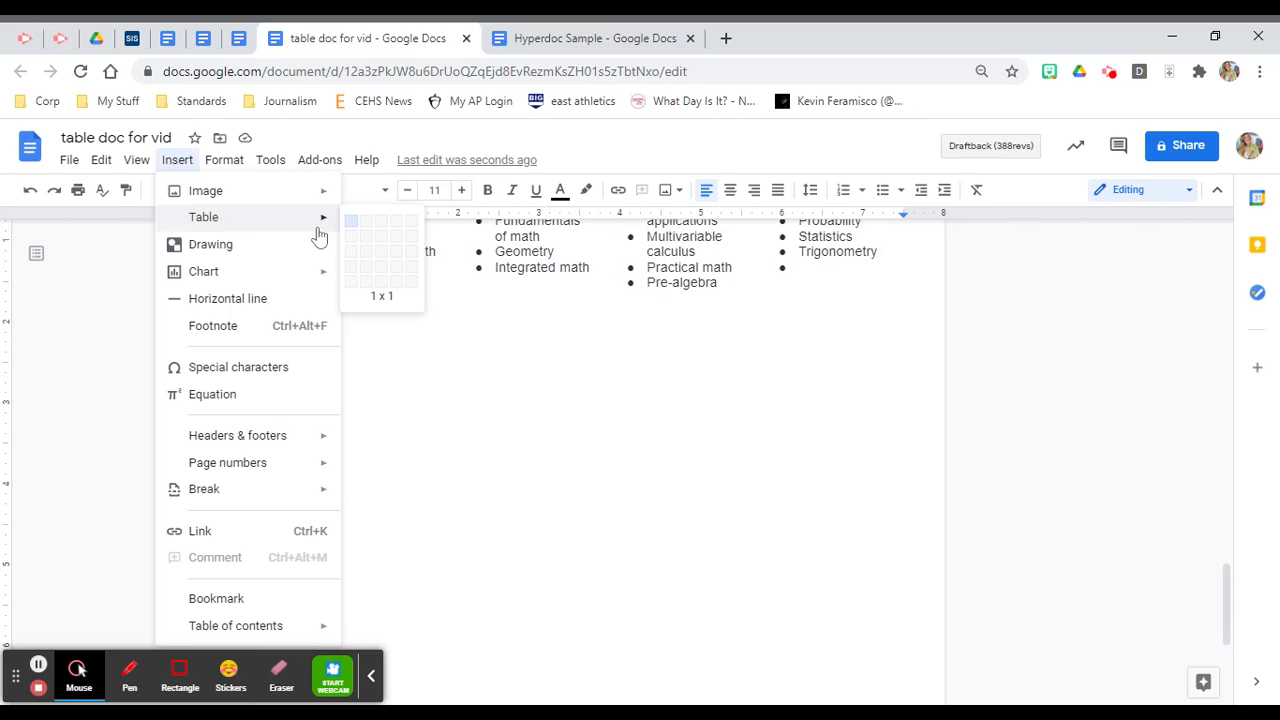
left_click(404, 268)
scroll(600, 400, "down", 2)
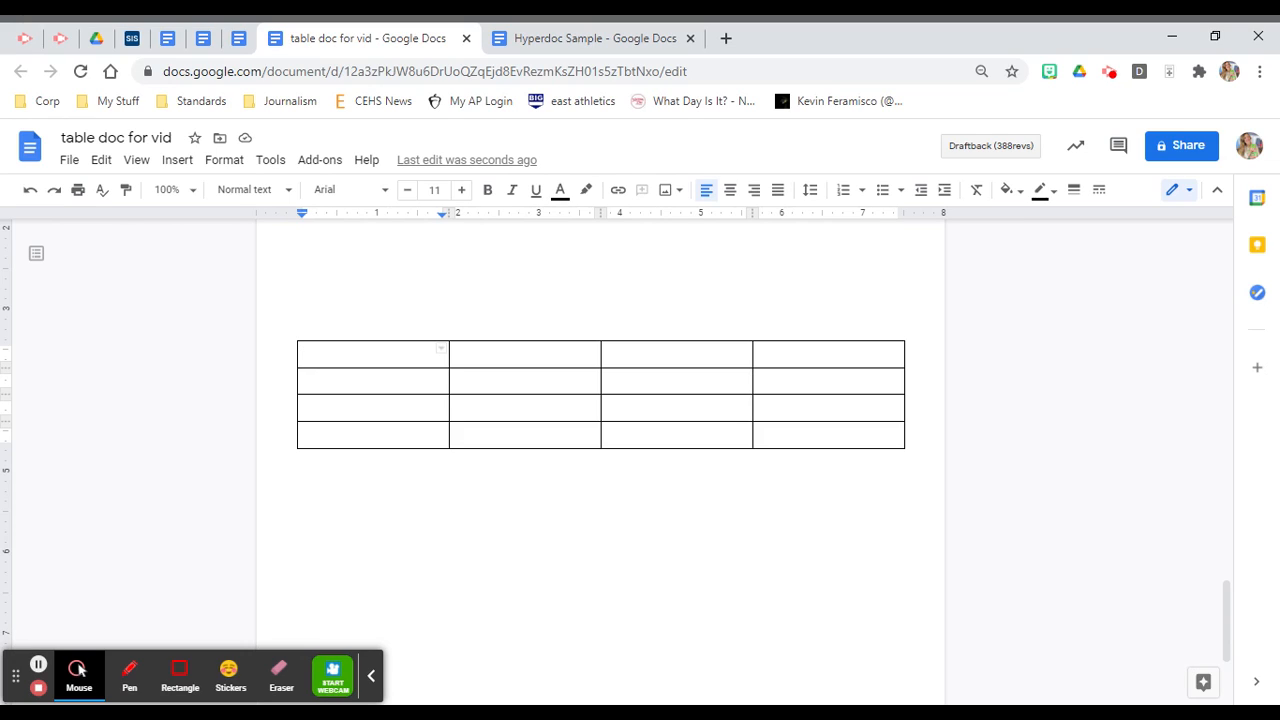
Step: Set the left, top and inner borders of the first column's upper three cells and the upper two cells' right borders to 0pt
left_click(297, 408)
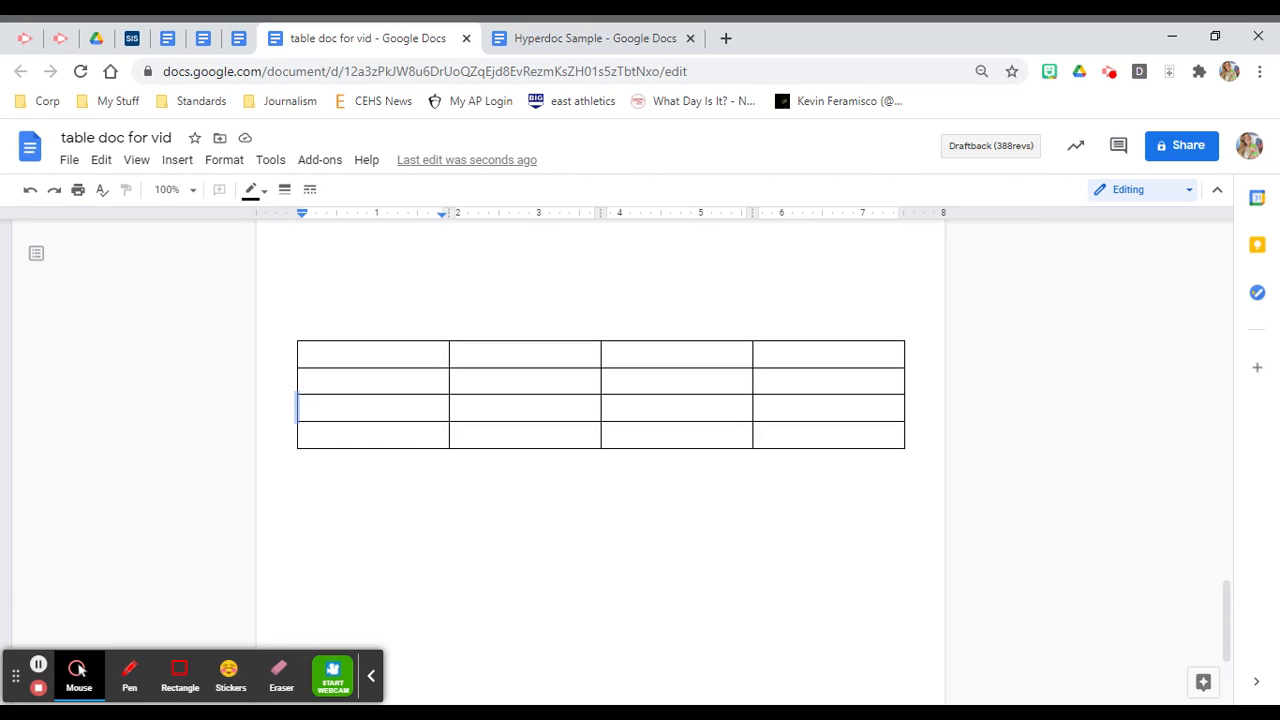
left_click(297, 381, "ctrl")
left_click(298, 354, "ctrl")
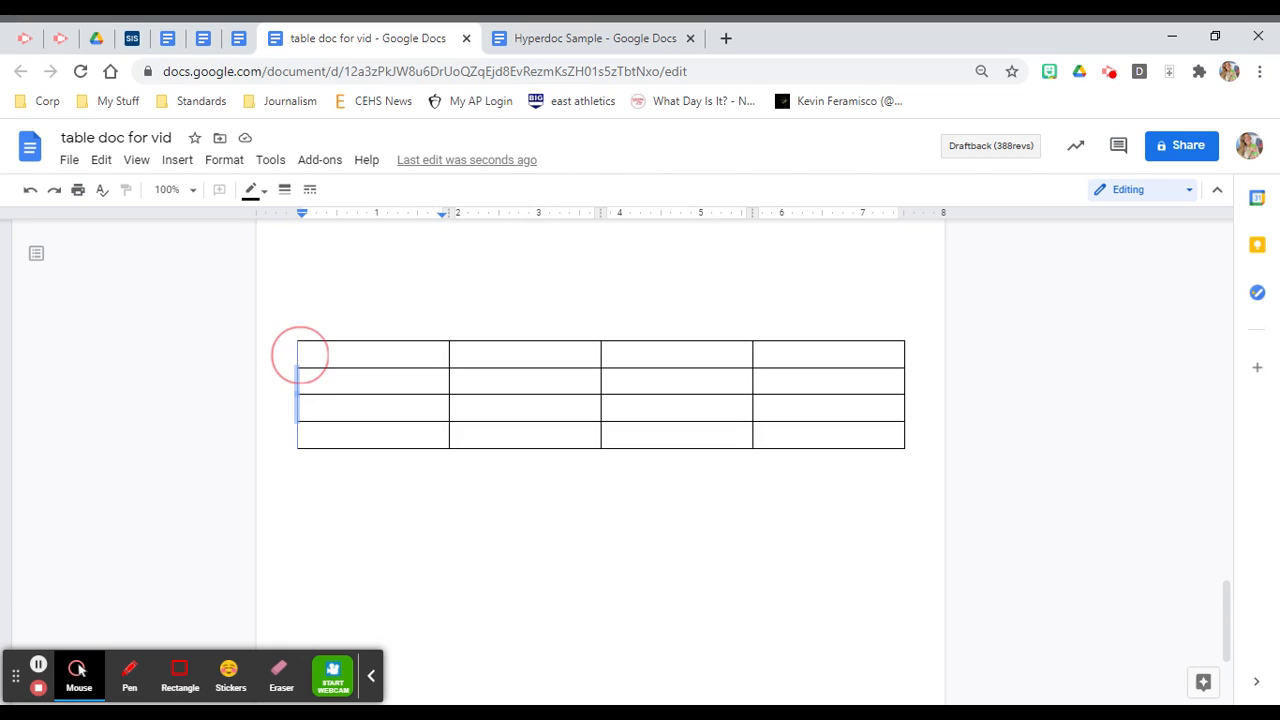
left_click(360, 341, "ctrl")
left_click(449, 355, "ctrl")
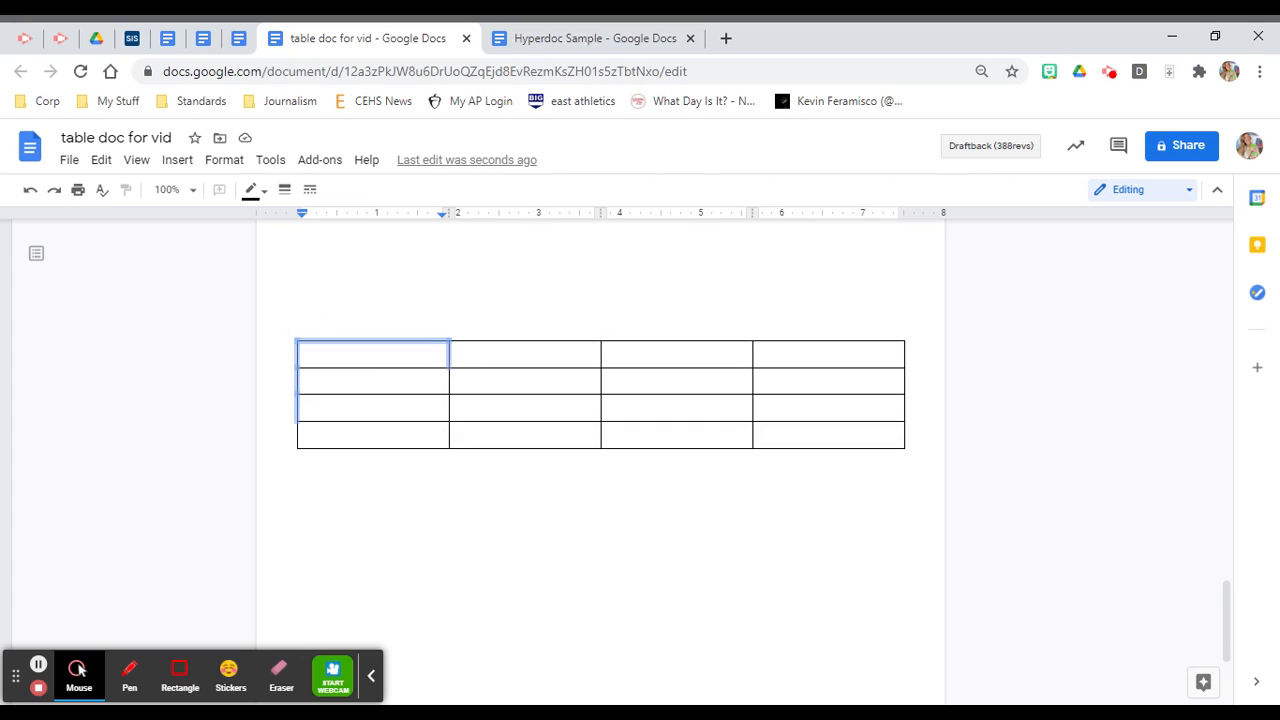
left_click(449, 381, "ctrl")
left_click(417, 394, "ctrl")
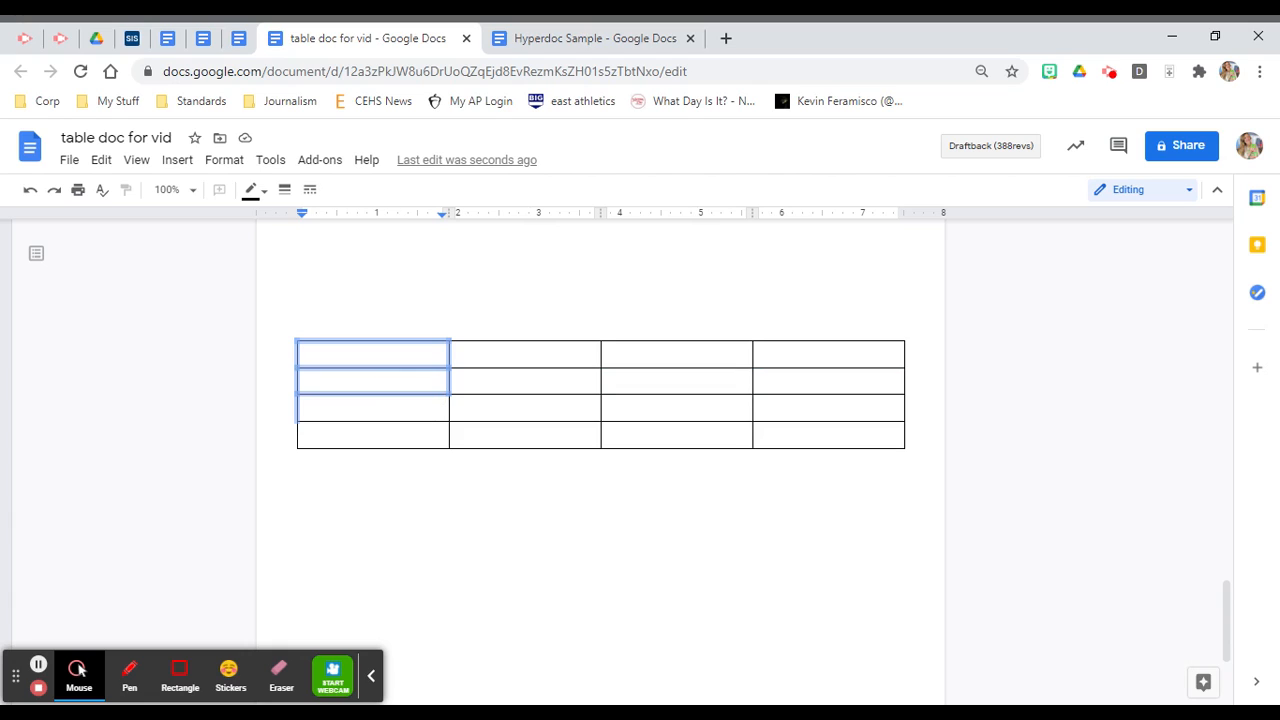
left_click(284, 189)
left_click(313, 220)
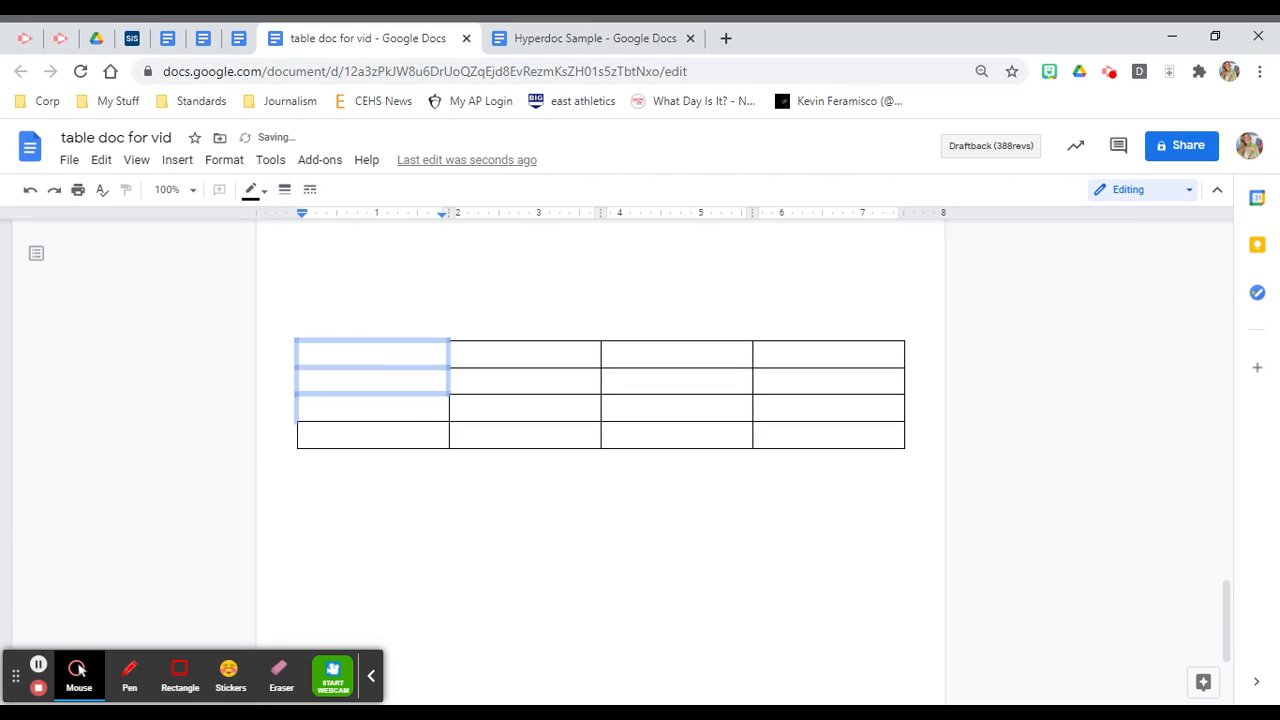
Step: Enter "Step 1:" with "Kldjfalkjd" on a second line in the first column's bottom cell
left_click(372, 434)
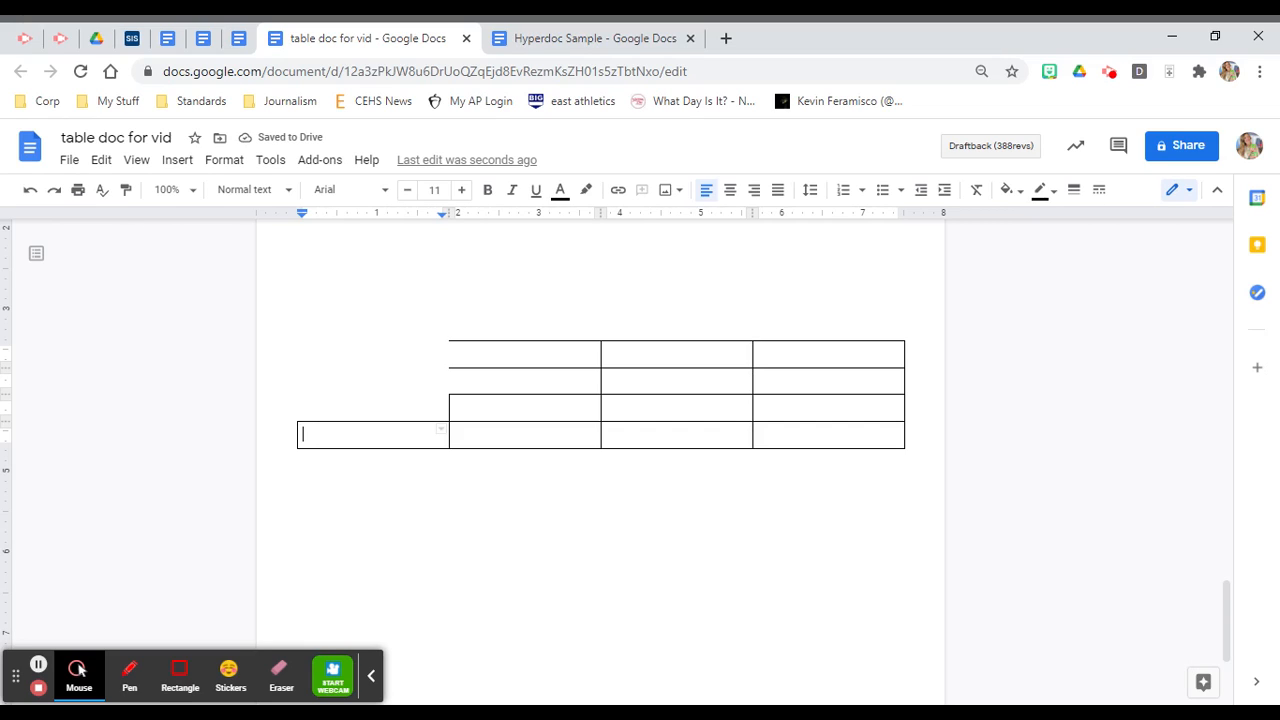
type("Step 1:")
key("Return")
type("Kldjfalkjd")
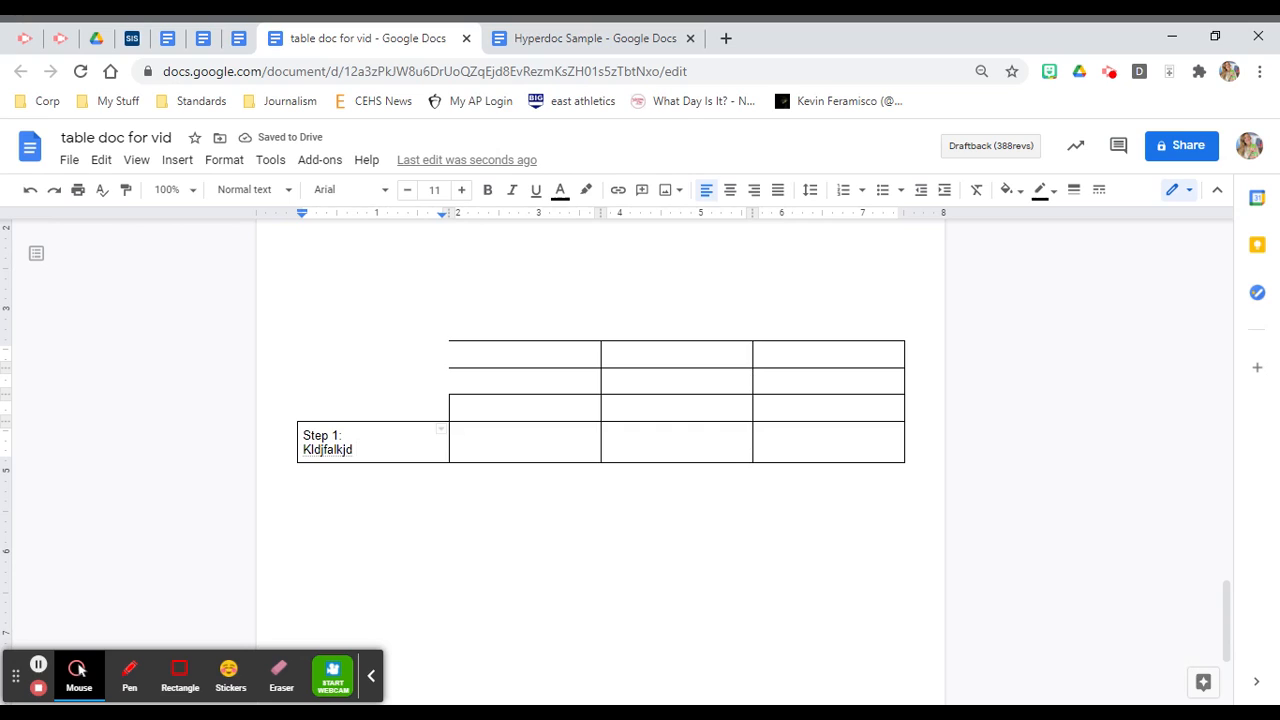
Step: Set the top, bottom and right borders of the second column's first cell to 0pt
left_click(526, 368)
left_click(520, 342, "shift")
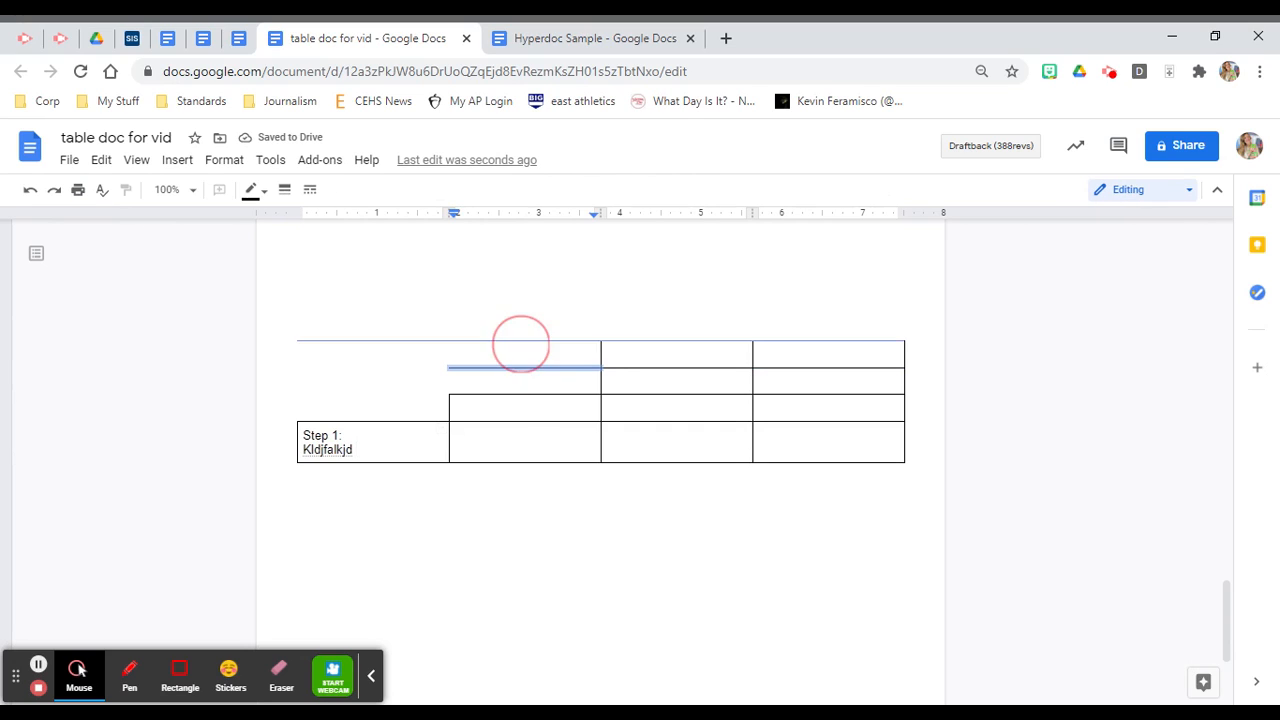
left_click(601, 355, "shift")
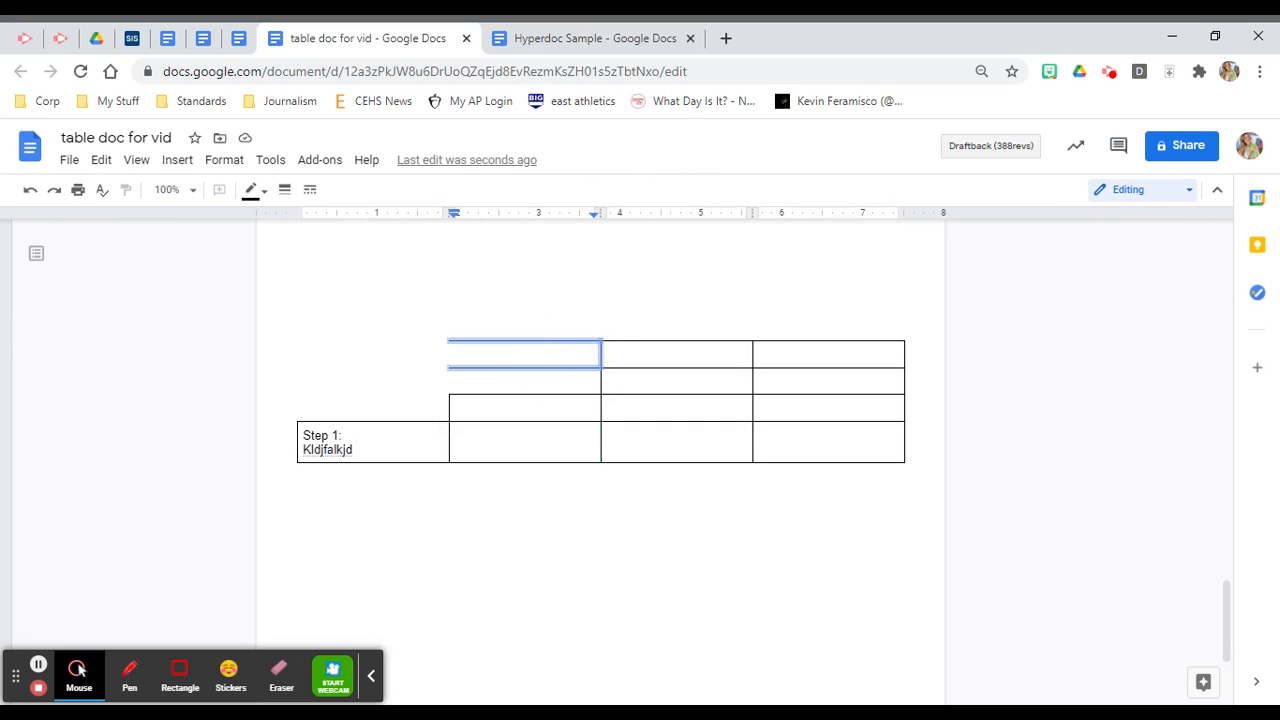
left_click(285, 190)
left_click(320, 219)
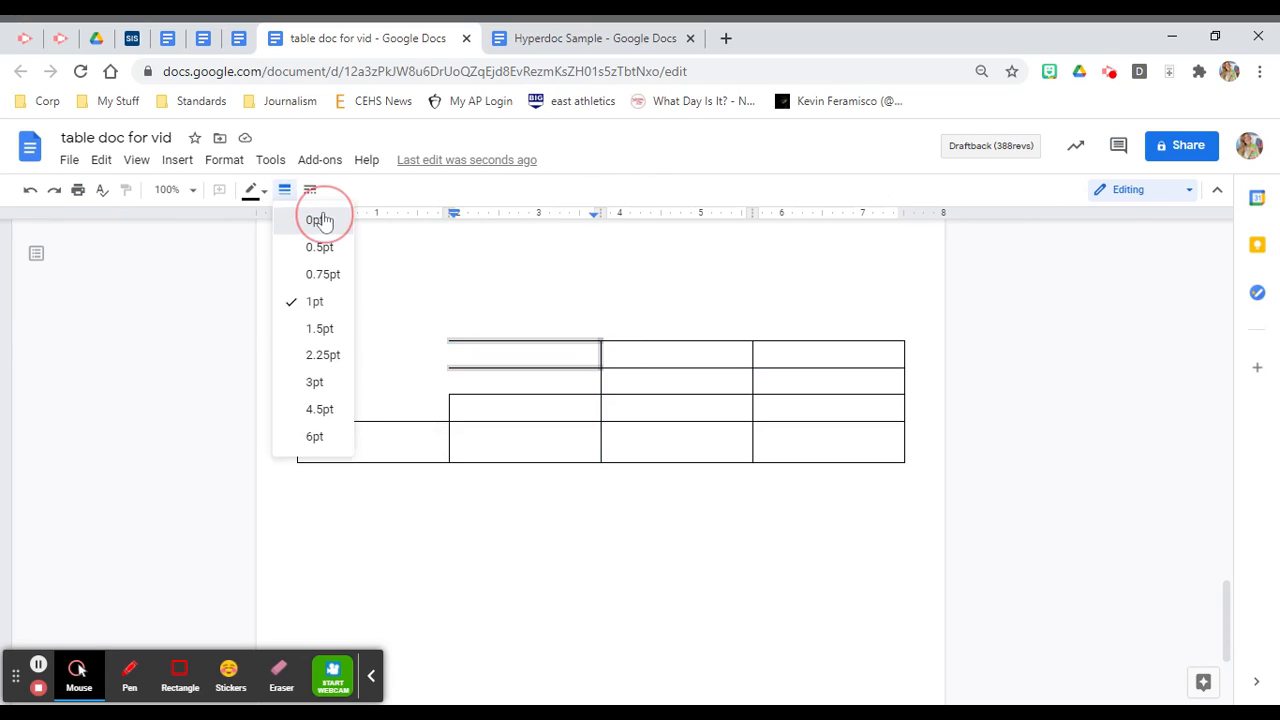
Step: Enter "Step 2:" in the second column's third cell and "fadfad" in the cell below it
left_click(523, 407)
type("St")
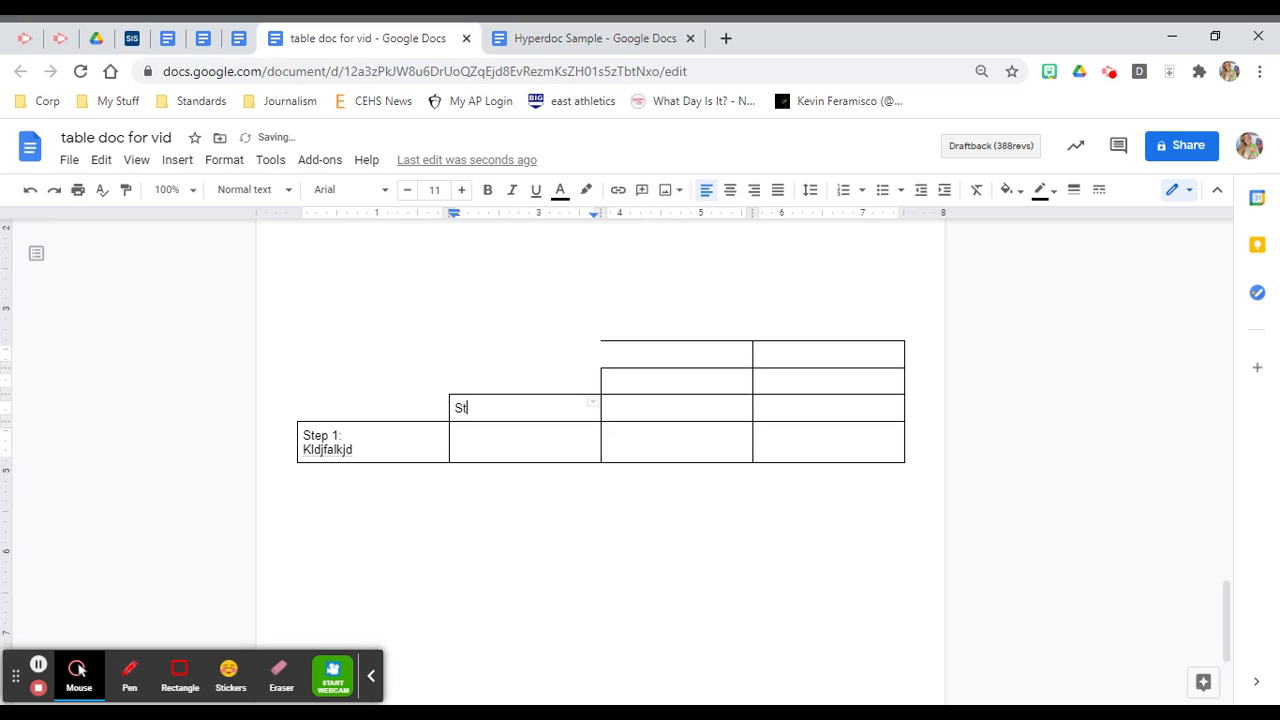
type("ep 2:")
left_click(566, 434)
type("fadfad")
Step: Merge the "Step 2:" and "fadfad" cells in the second column into one cell
left_click_drag(566, 440, 551, 414)
right_click(551, 420)
left_click(649, 553)
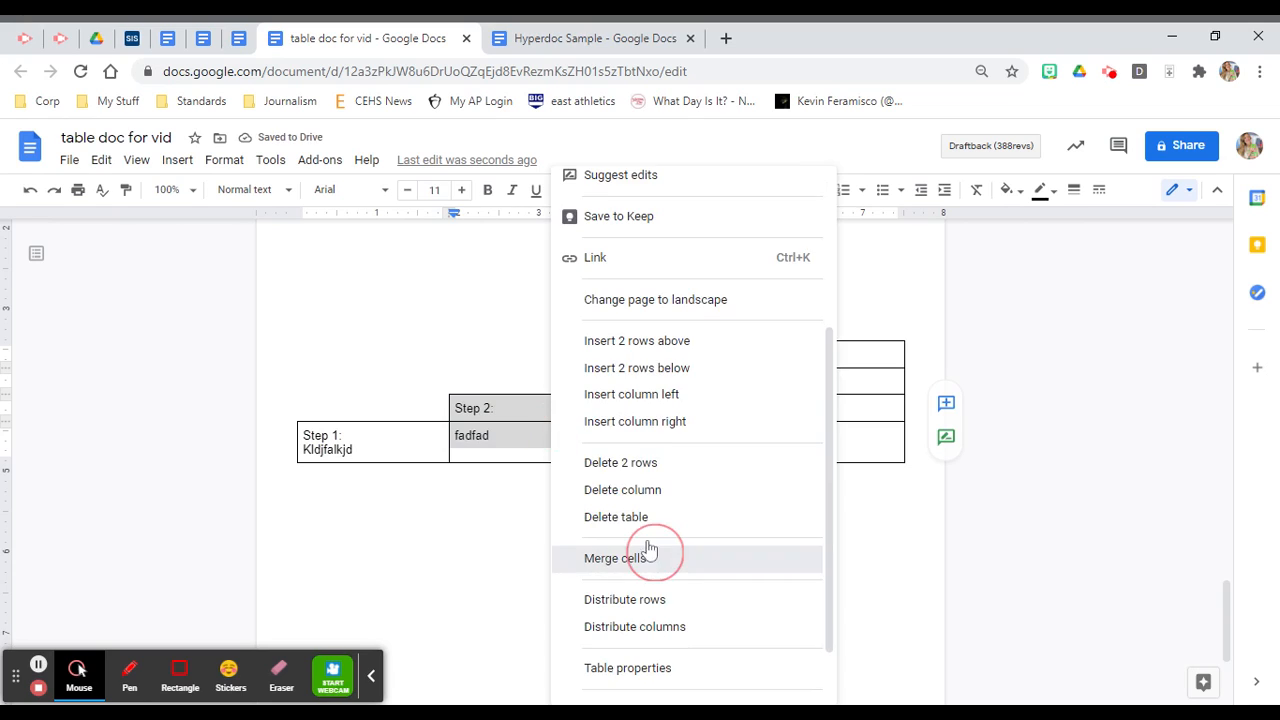
left_click(543, 434)
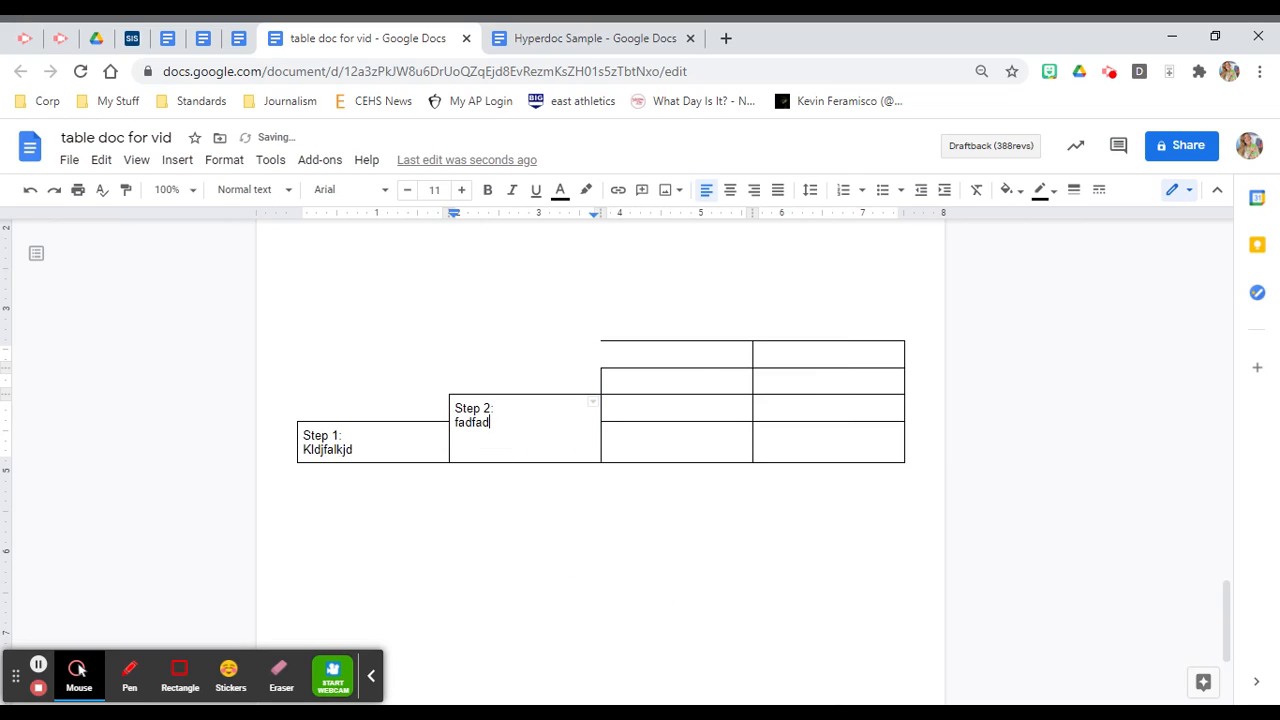
Step: Set the top border of the third column's first cell to 0pt
left_click(680, 341)
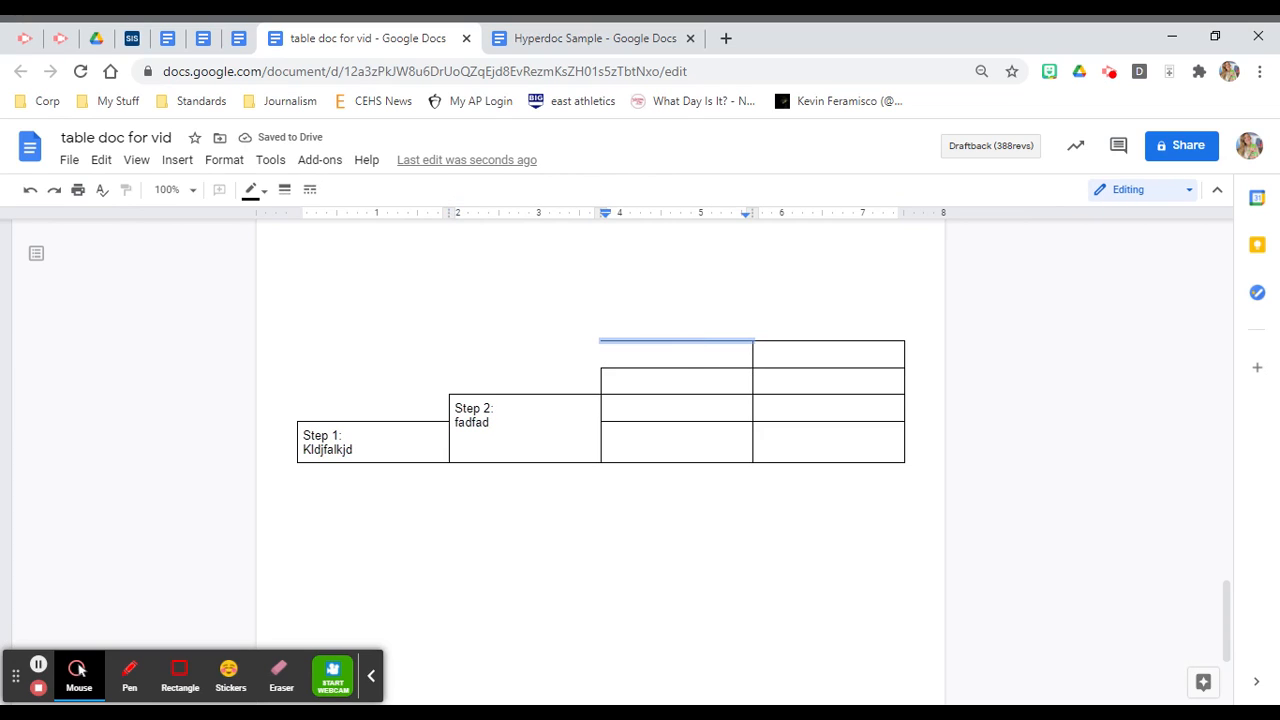
left_click(285, 189)
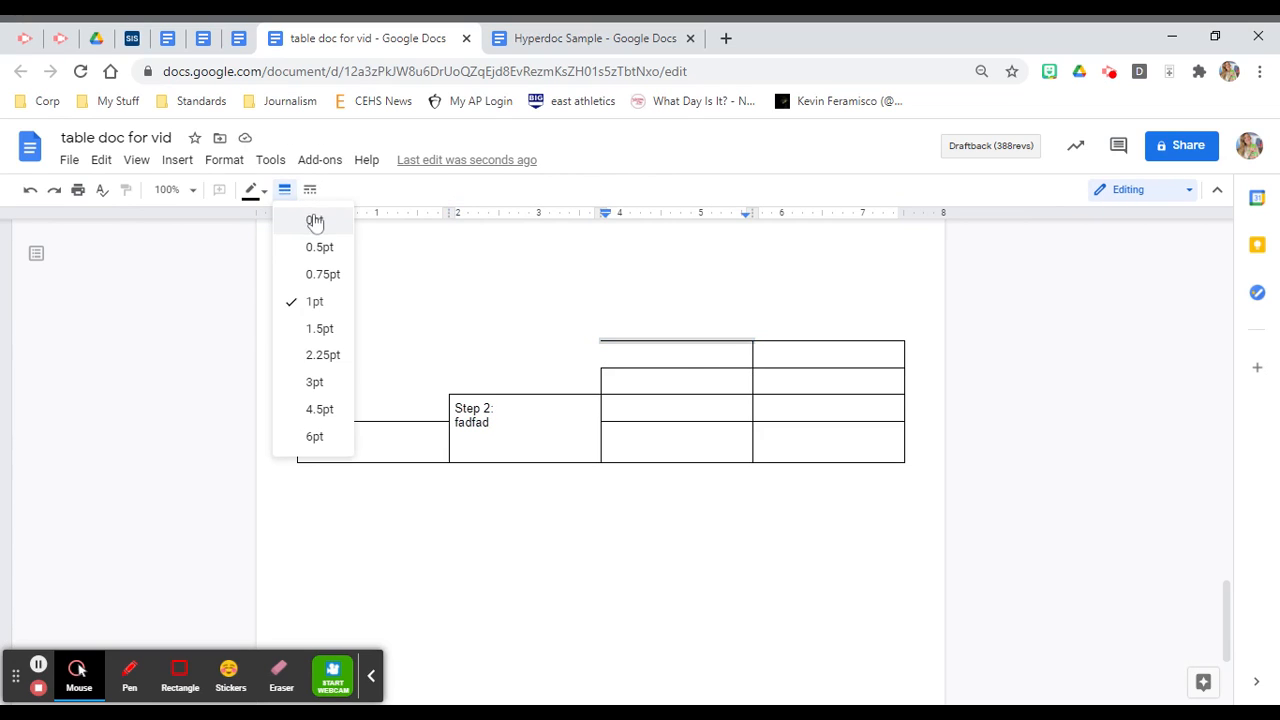
left_click(314, 218)
Step: Enter "Step 3:" in the third column's second cell
left_click(717, 380)
type("Step 2:")
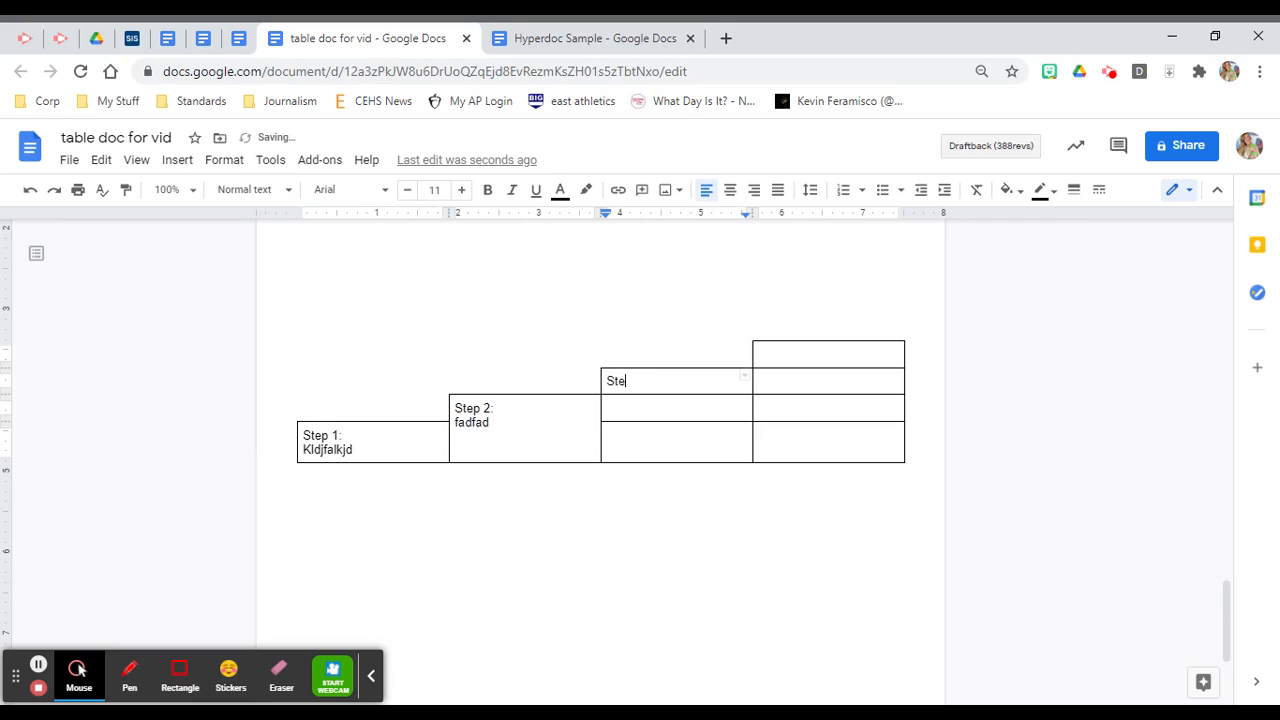
key("BackSpace")
key("BackSpace")
type("3:")
Step: Merge the "Step 3:" cell with the two empty cells below it in the third column
left_click_drag(720, 384, 690, 434)
right_click(690, 438)
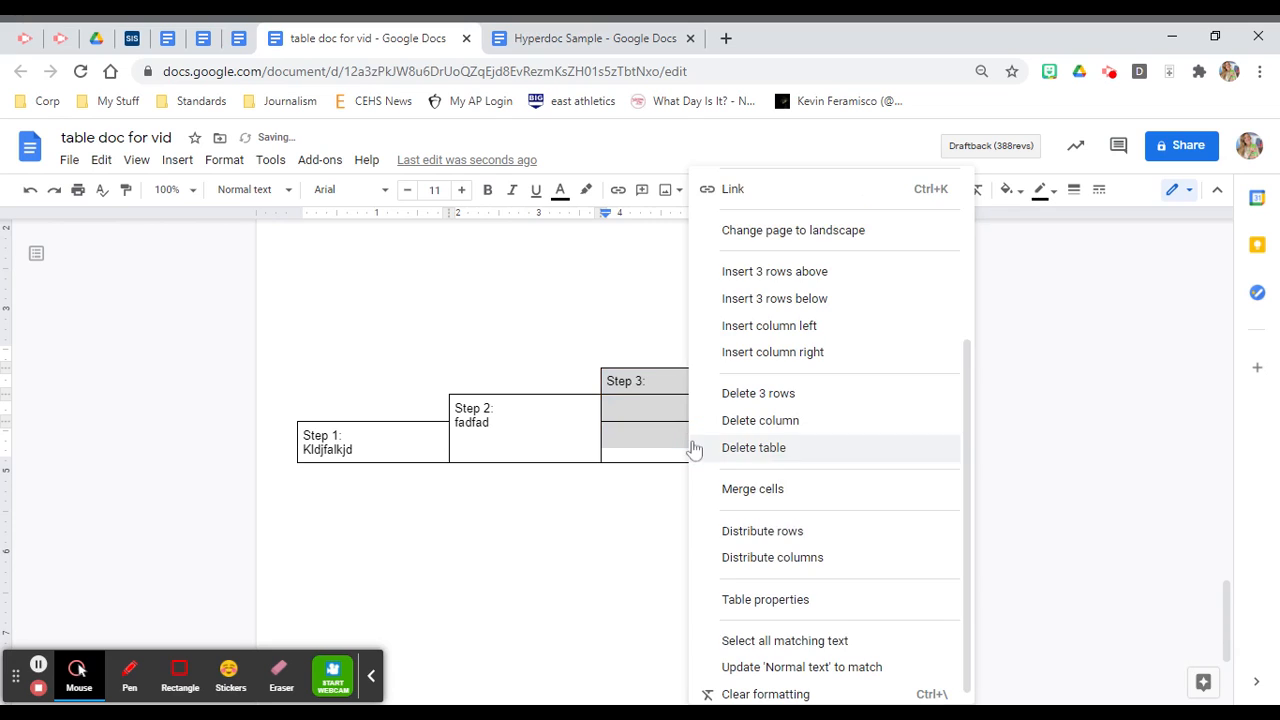
left_click(805, 489)
Step: Merge all four cells of the fourth column into one and enter "Step 4:" in it
left_click_drag(820, 358, 818, 448)
right_click(818, 445)
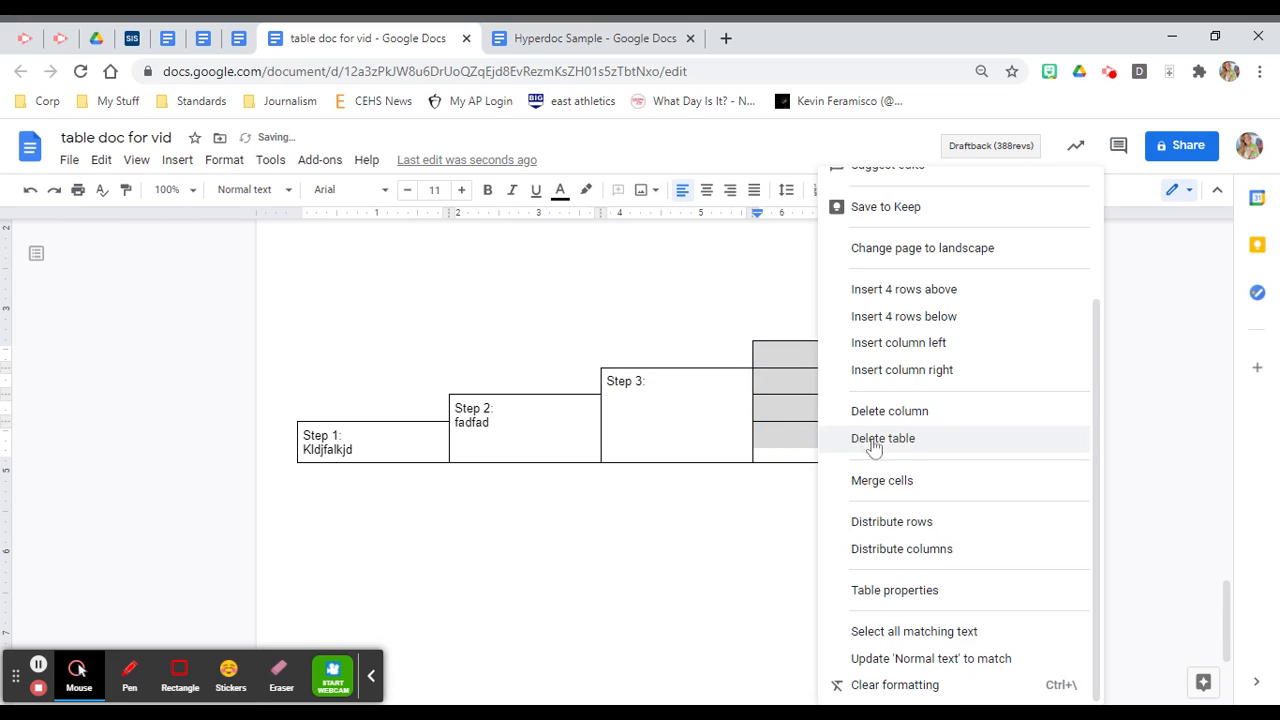
left_click(905, 482)
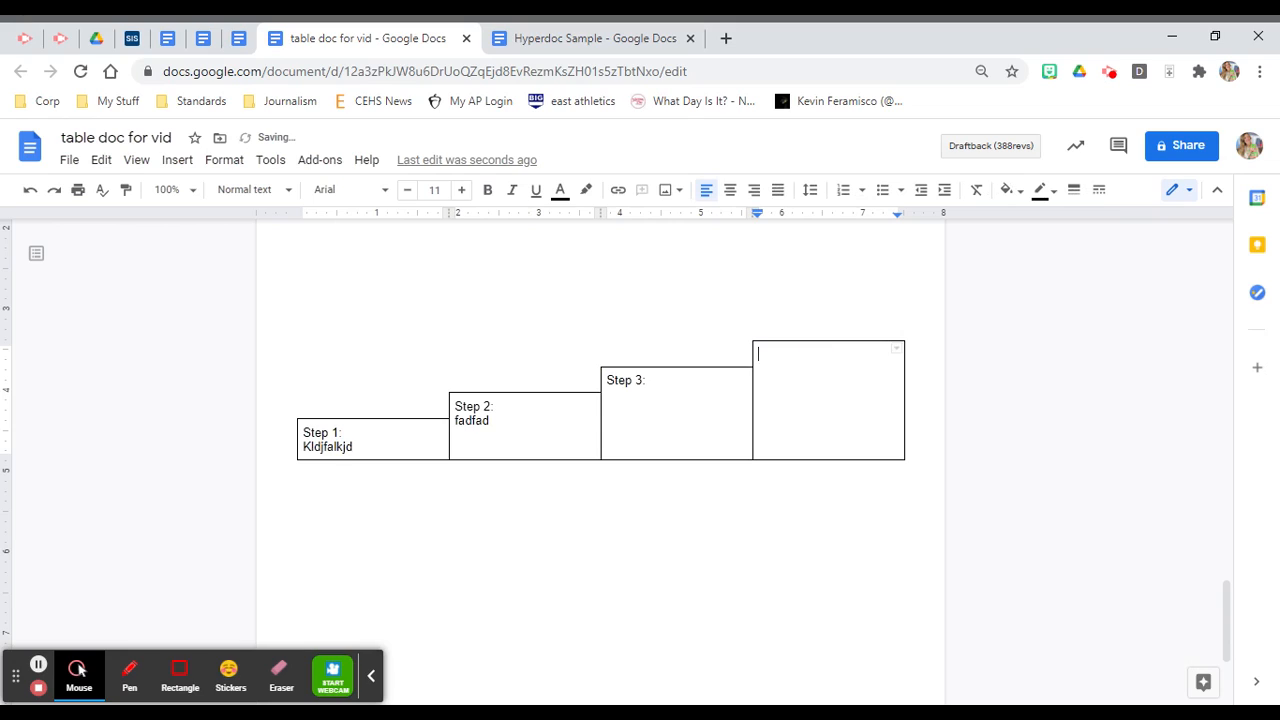
type("Step 4:")
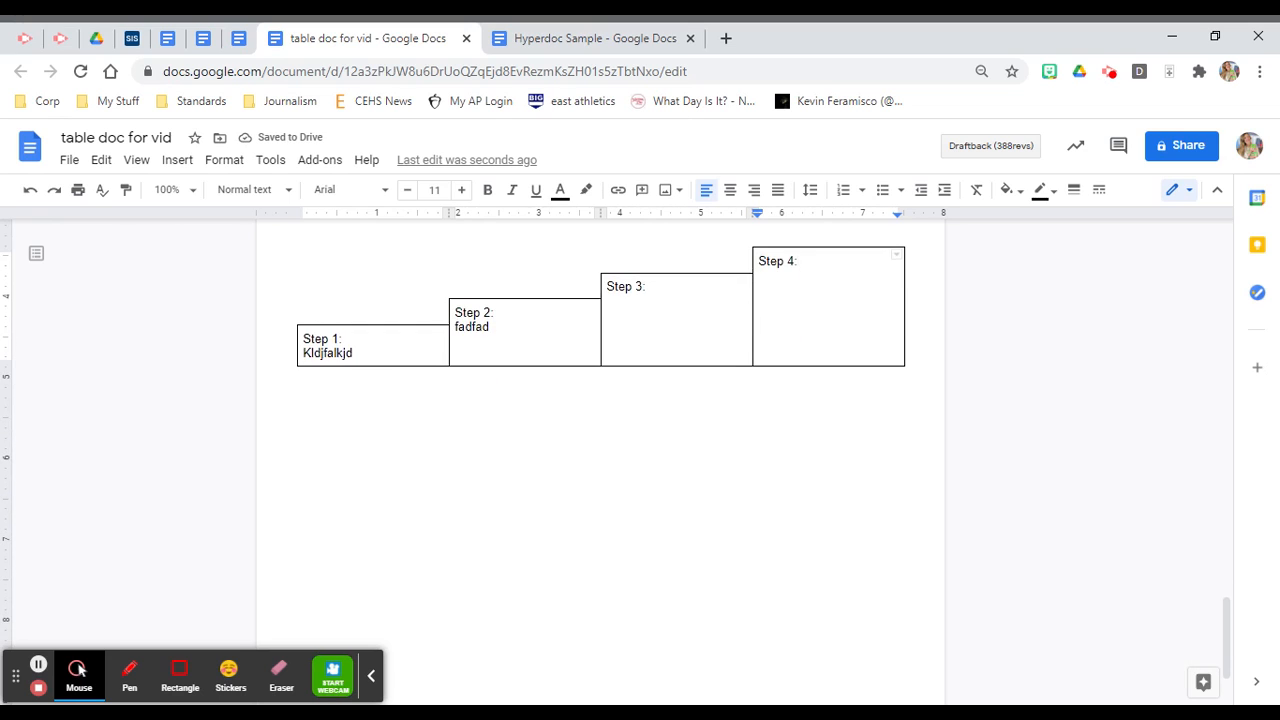
left_click(480, 434)
left_click(617, 424)
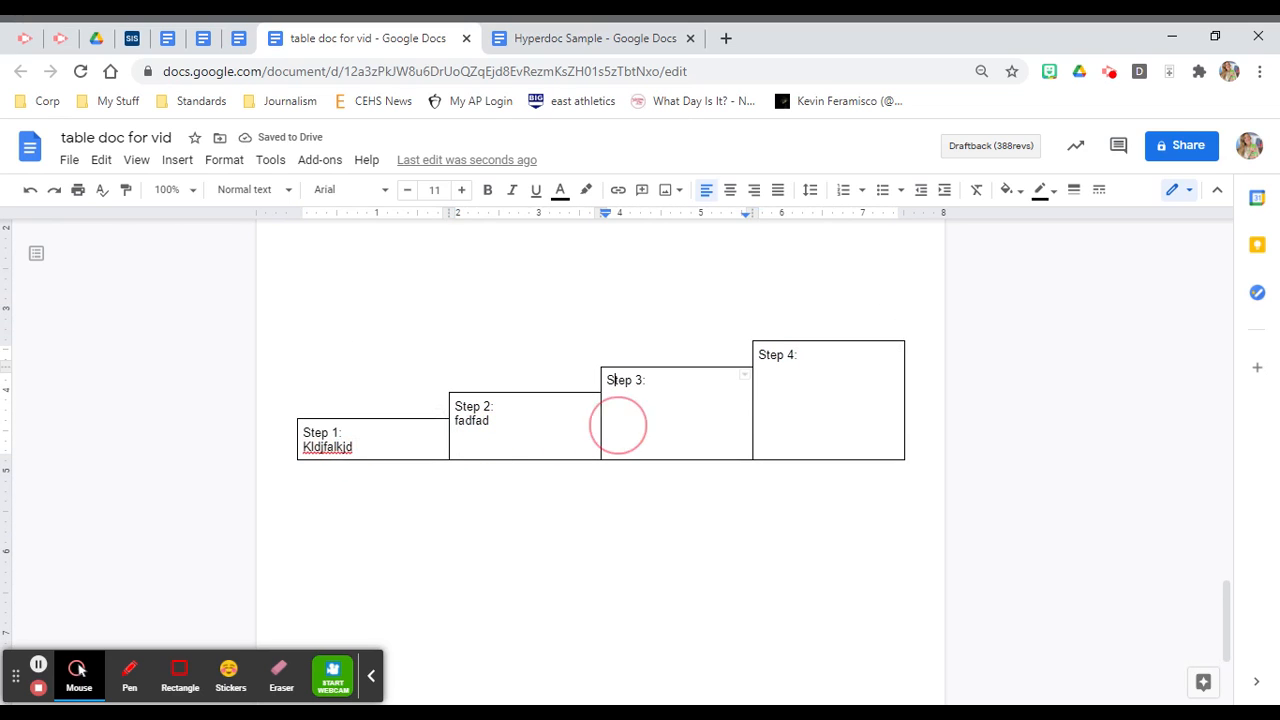
left_click(822, 378)
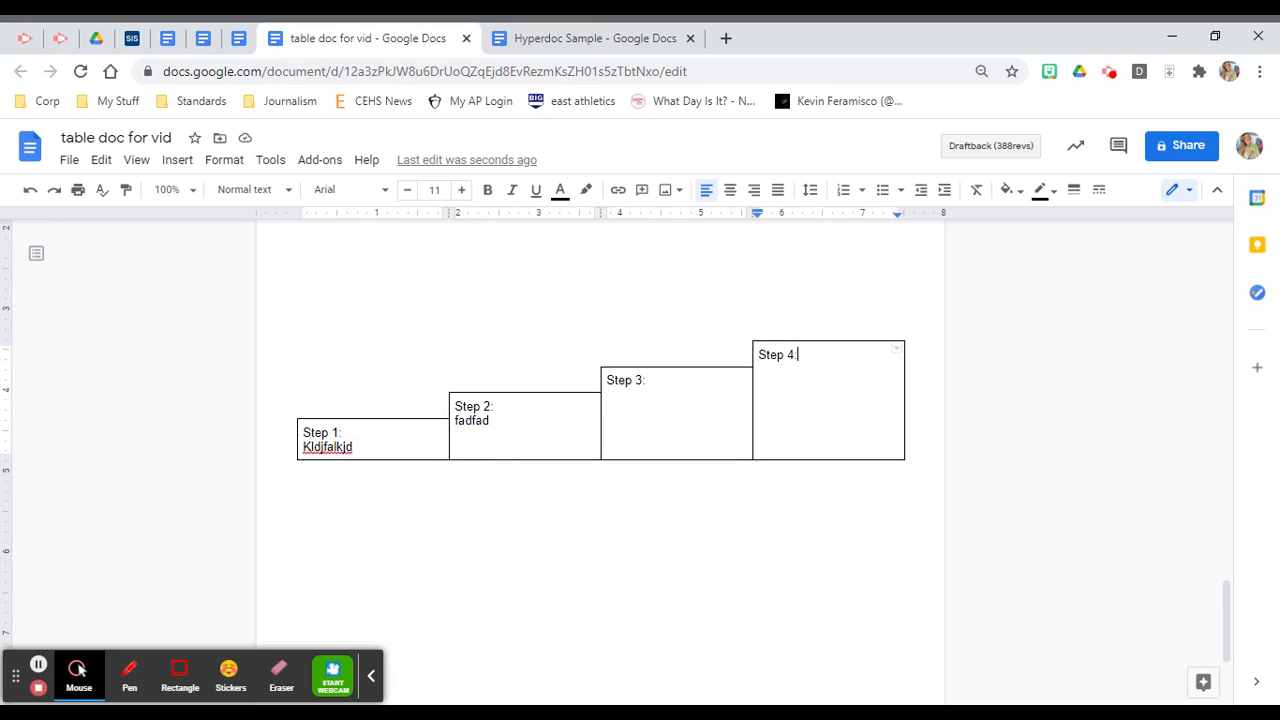